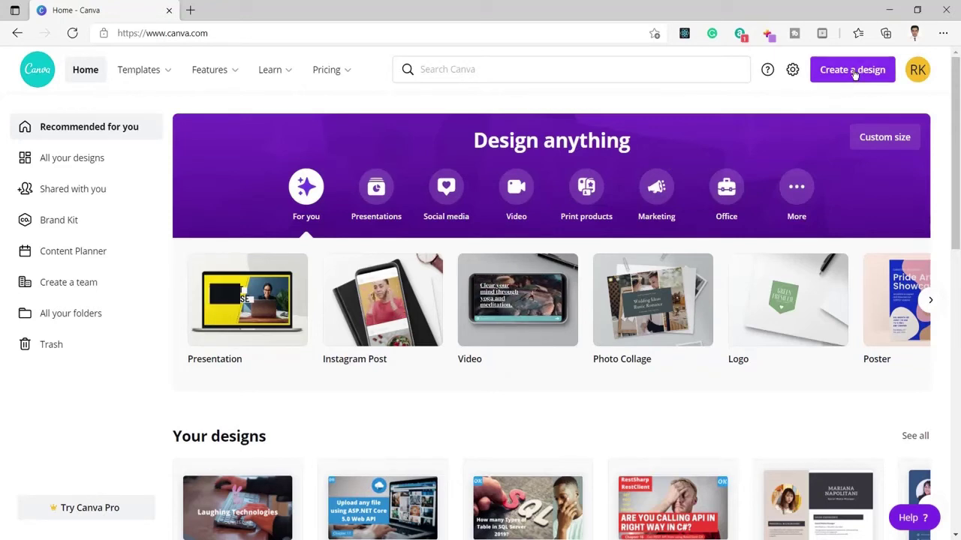
Create a new blank design of the Video type, found by searching the design types for "video".
left_click(853, 72)
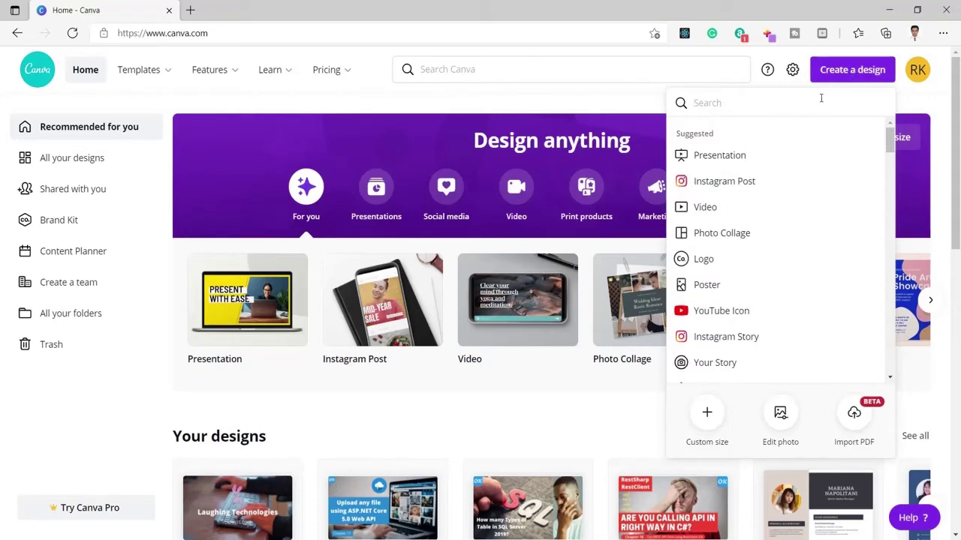
type("video")
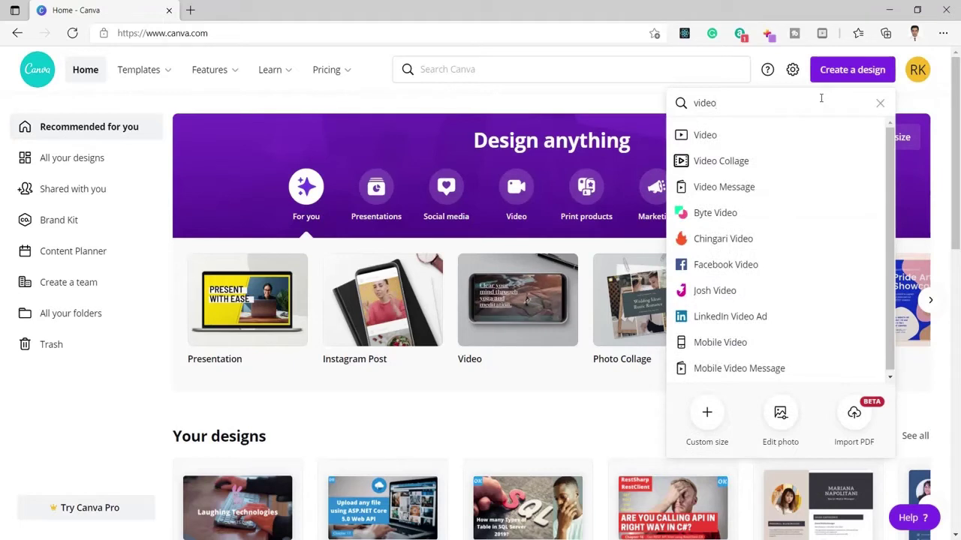
left_click(789, 143)
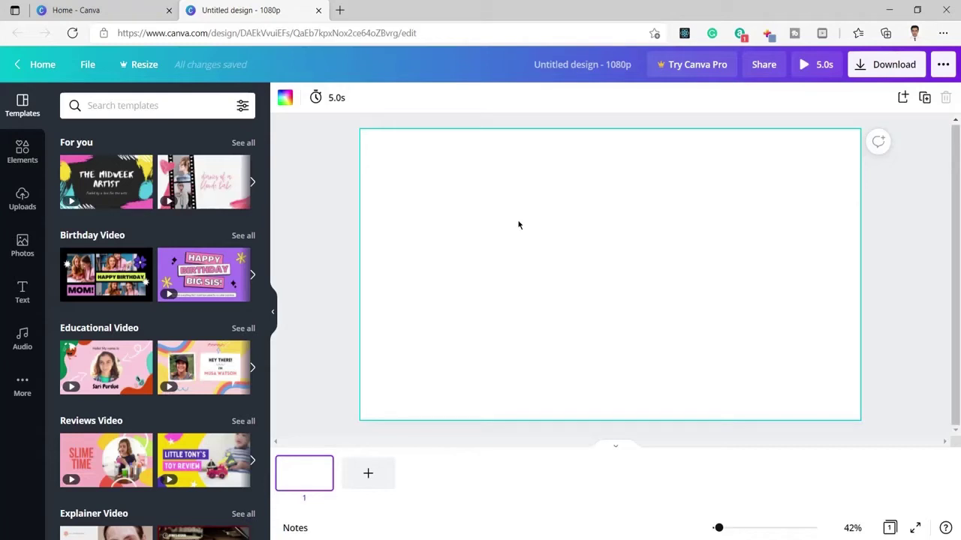
left_click(138, 105)
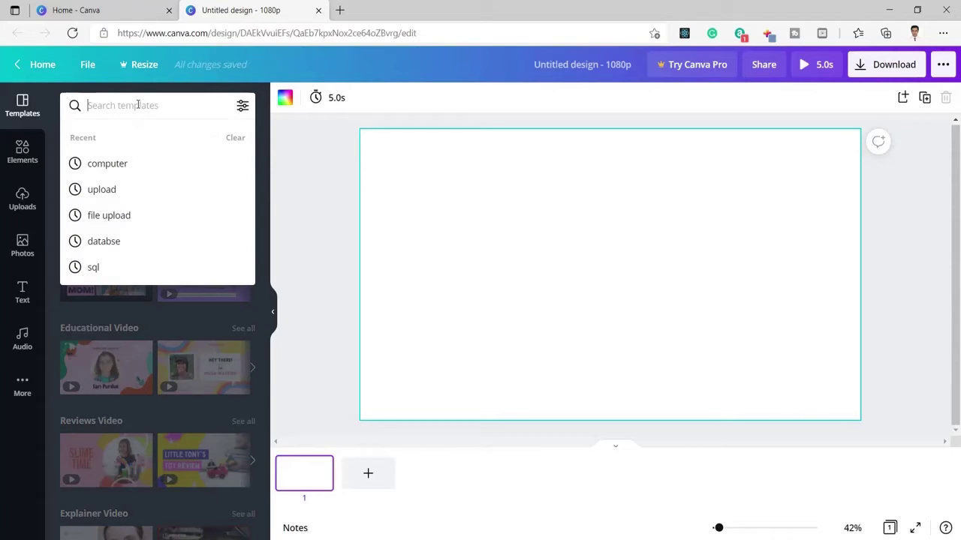
left_click(313, 171)
left_click(313, 169)
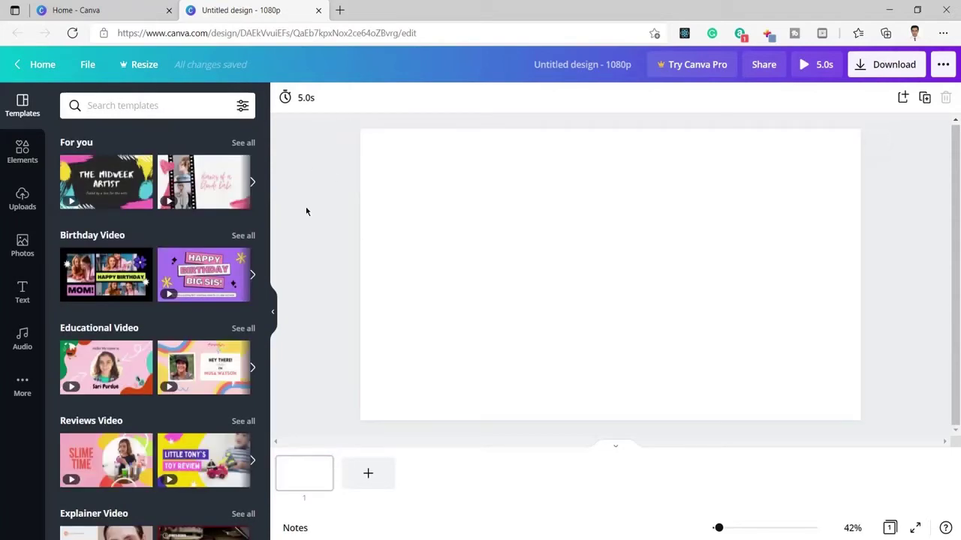
Set the blank page's background to the medium periwinkle blue from the default colors.
left_click(371, 193)
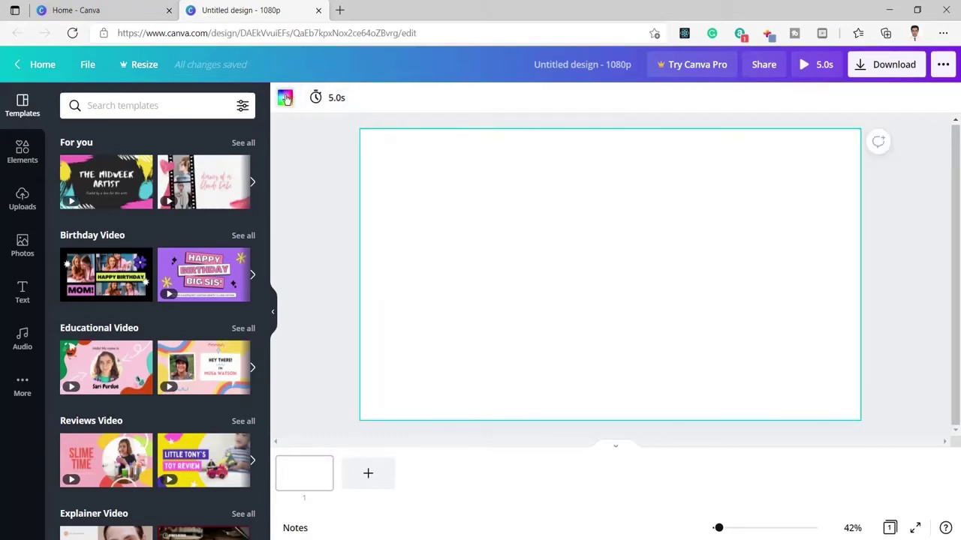
left_click(285, 98)
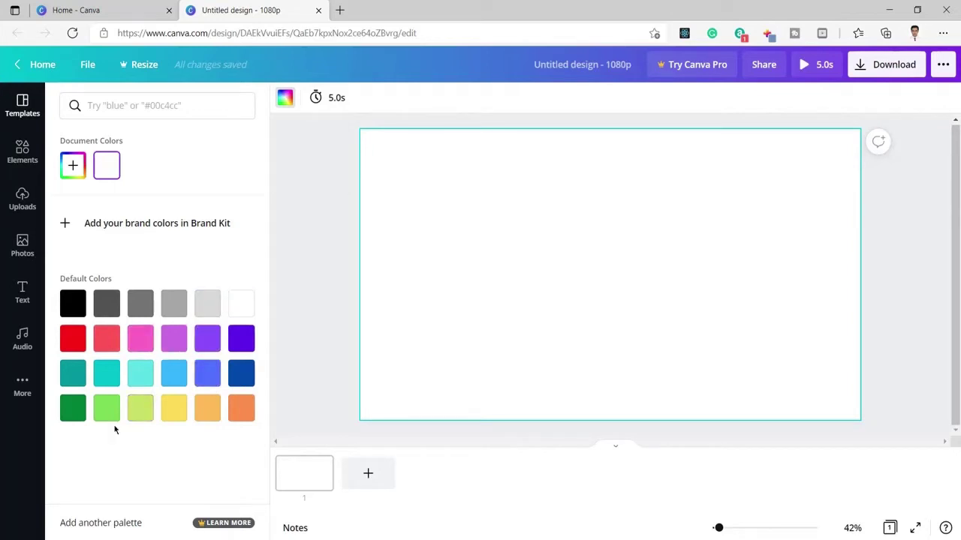
left_click(208, 374)
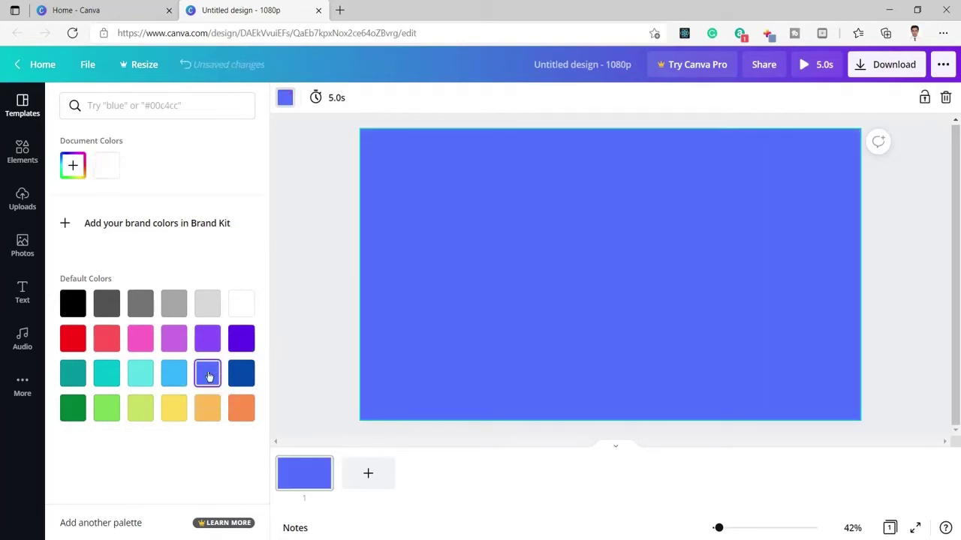
left_click(333, 242)
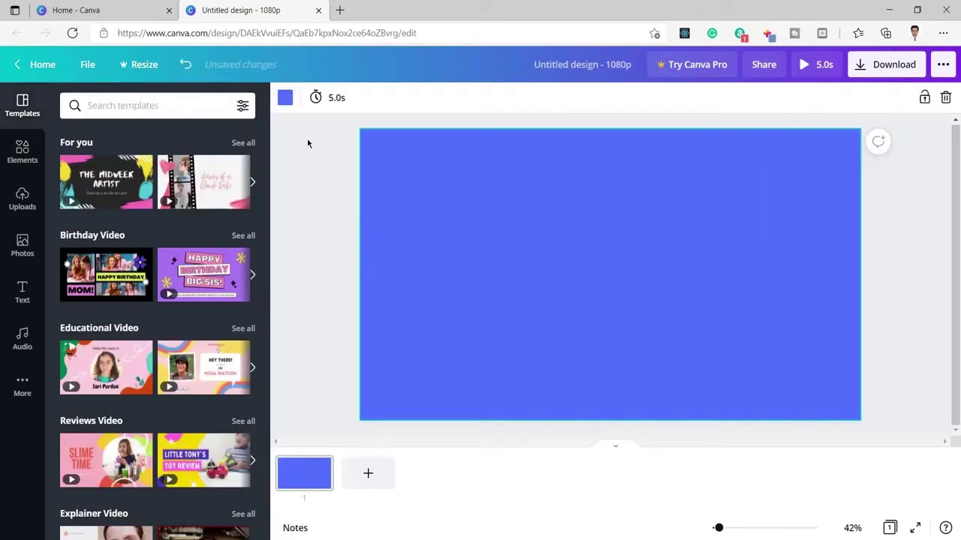
Search the elements library for "rabbit" and filter the results to animated items only.
left_click(21, 153)
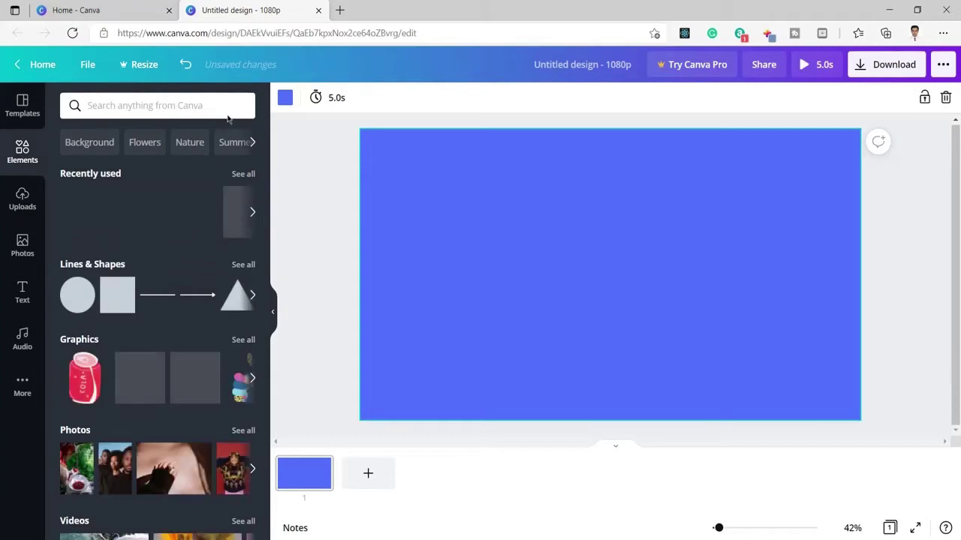
left_click(189, 106)
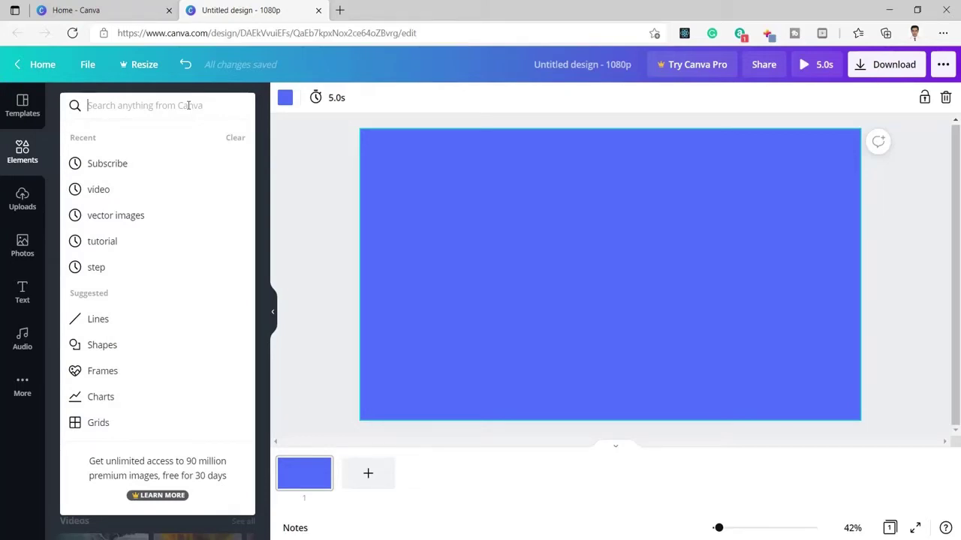
type("rabbit")
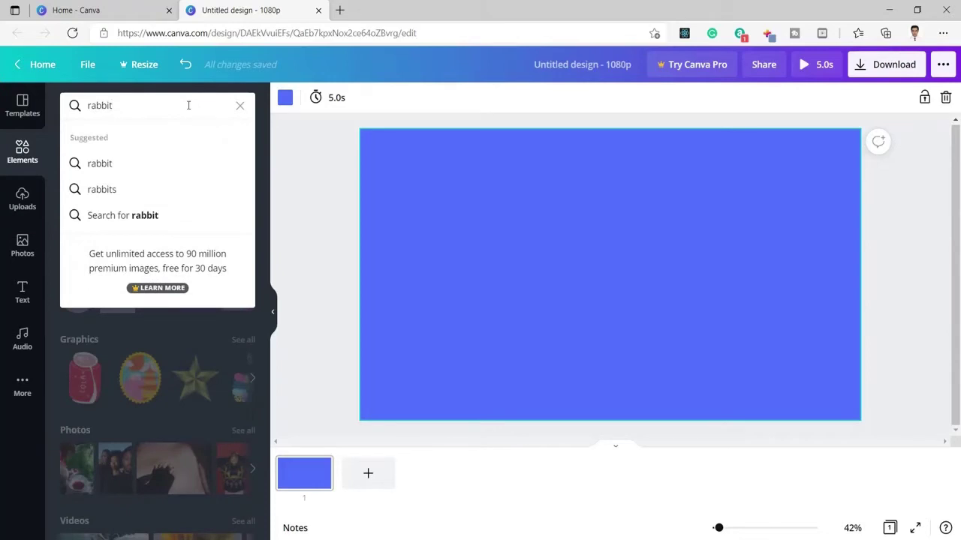
left_click(157, 169)
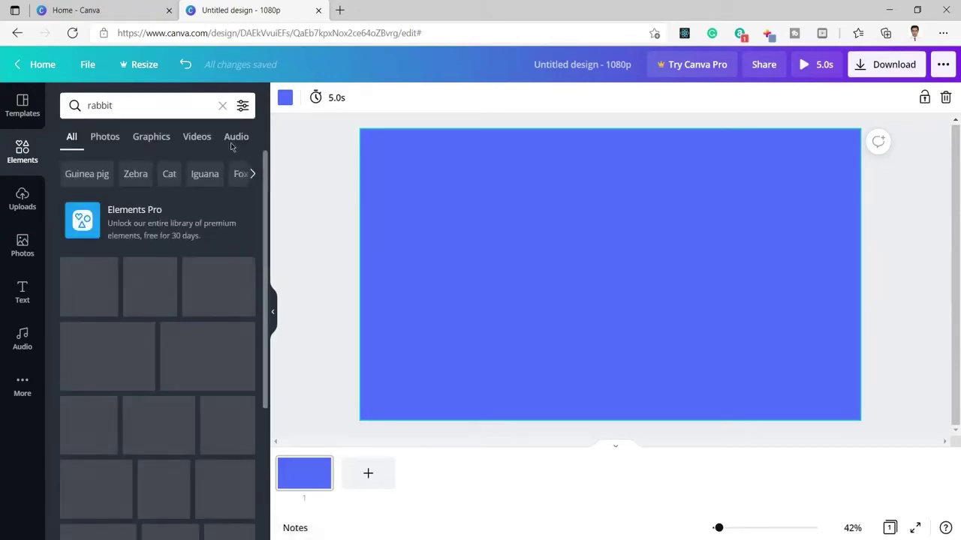
left_click(249, 110)
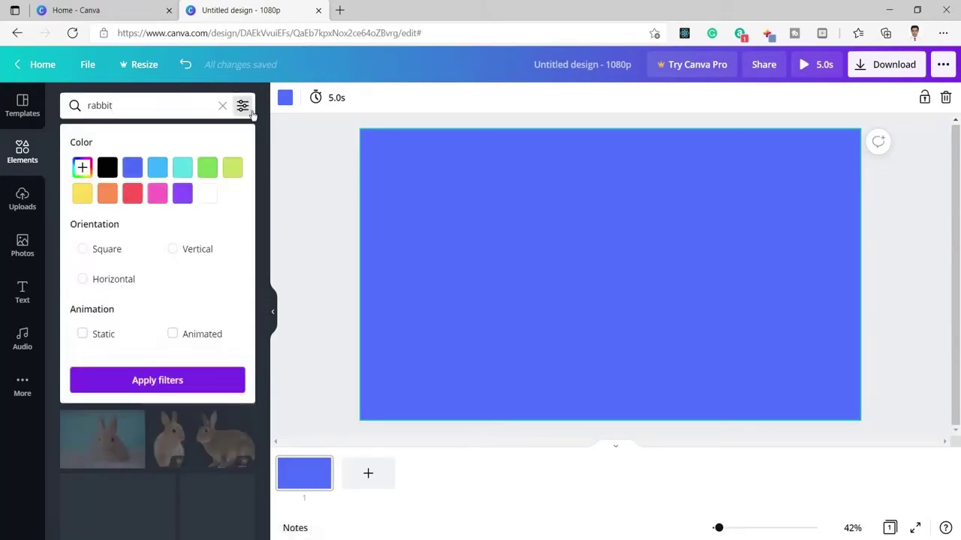
left_click(173, 335)
left_click(199, 383)
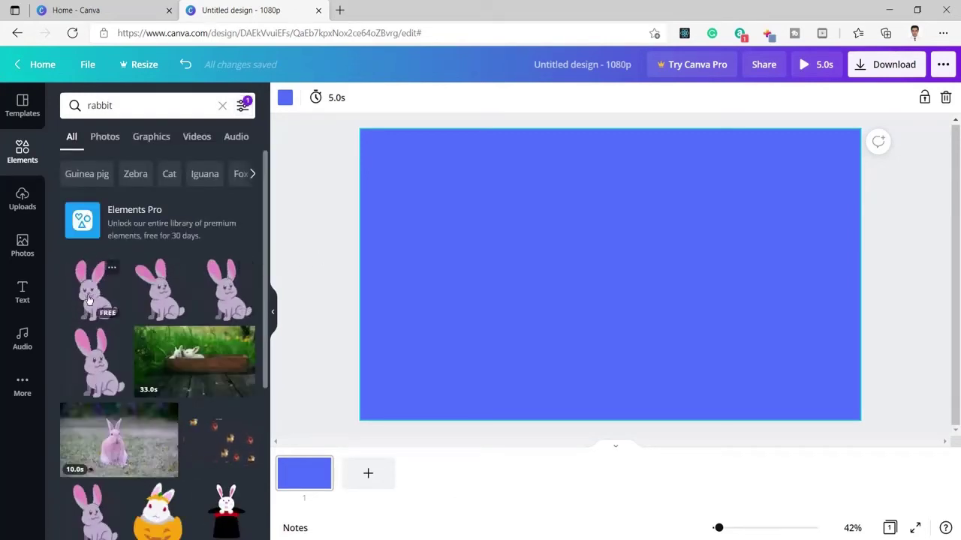
Add the first animated rabbit, shrink it to under half size and center it horizontally in the page's upper half.
left_click(88, 298)
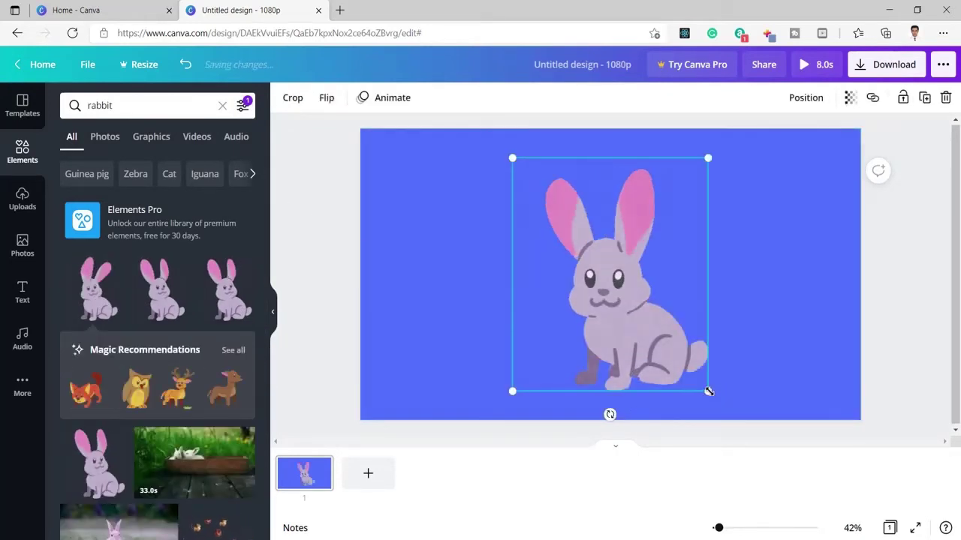
left_click_drag(709, 391, 633, 226)
left_click_drag(572, 208, 613, 220)
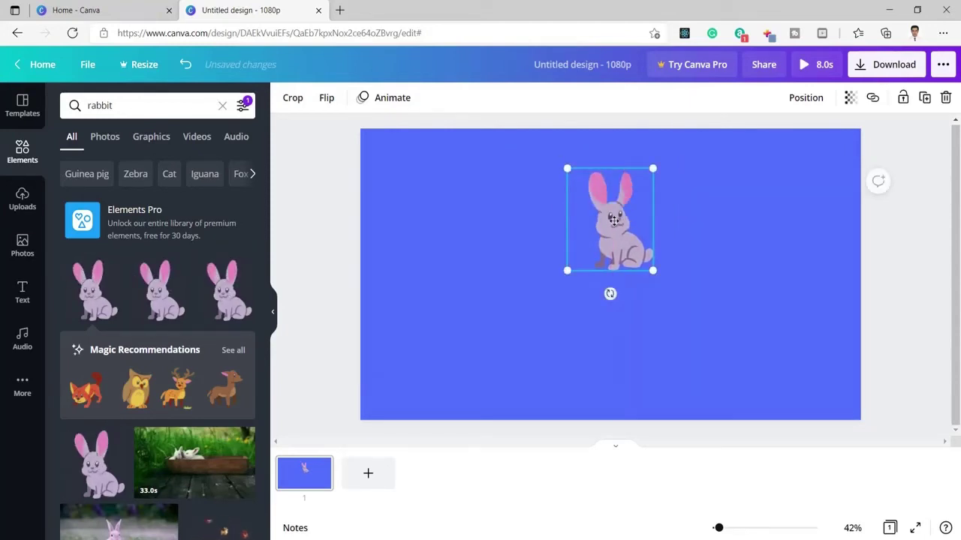
left_click(510, 365)
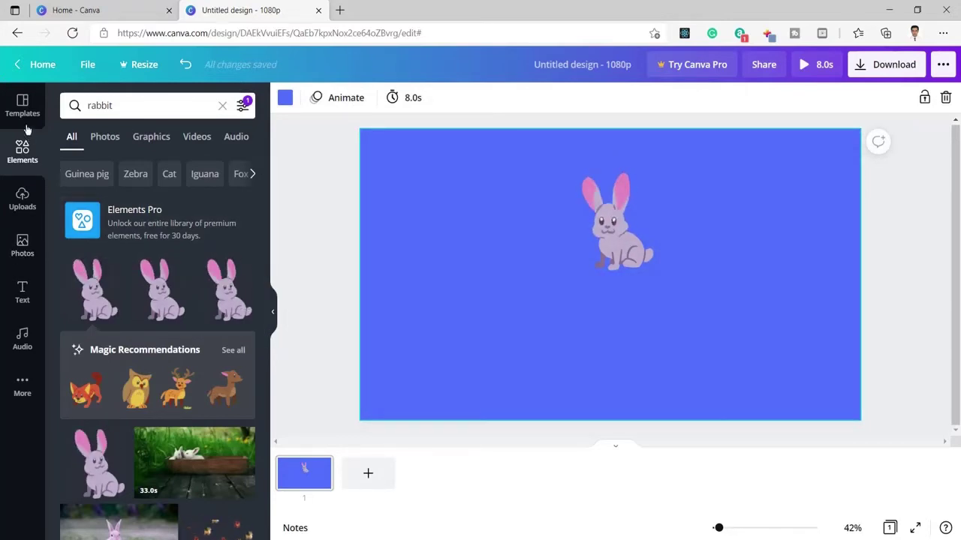
Add a heading directly below the rabbit and replace its text with "Laughing Technologies".
left_click(24, 295)
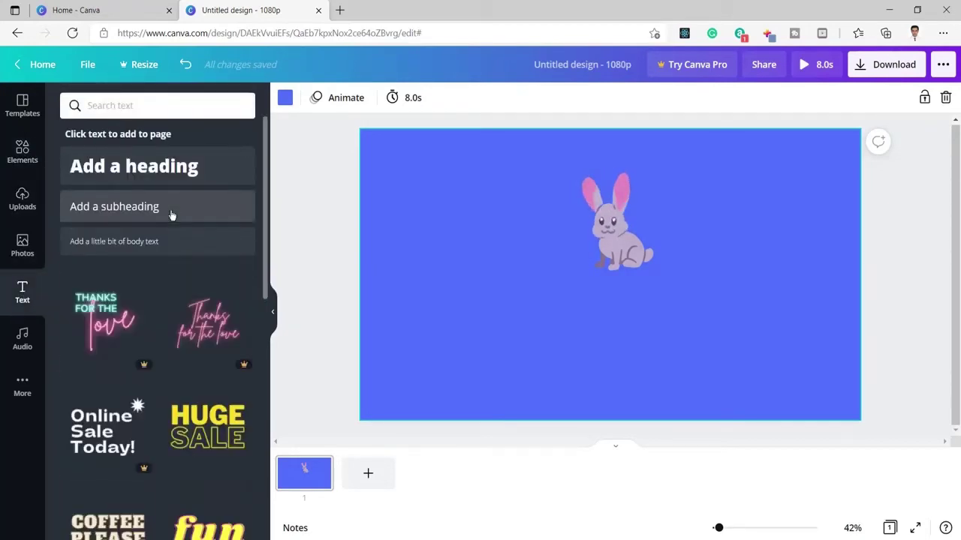
left_click(201, 178)
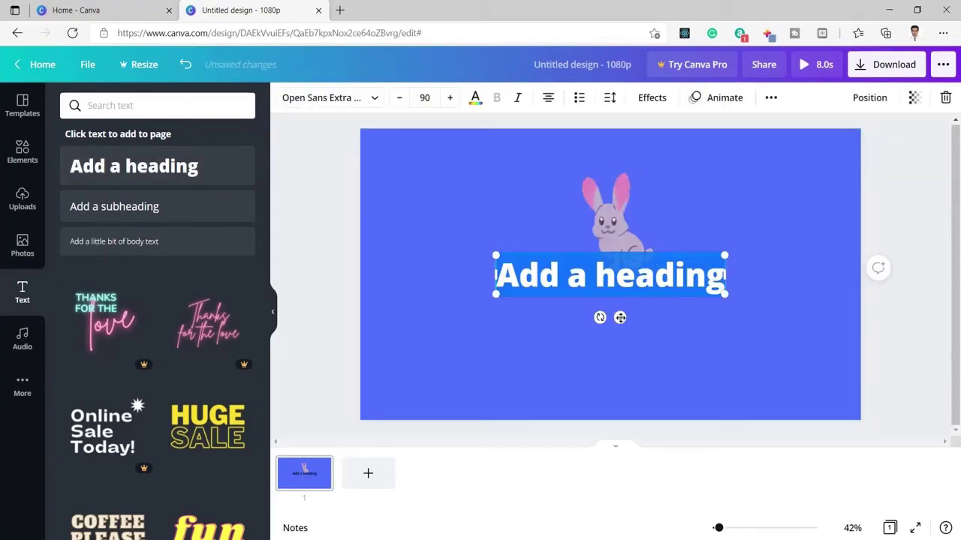
left_click_drag(620, 316, 622, 350)
left_click(638, 317)
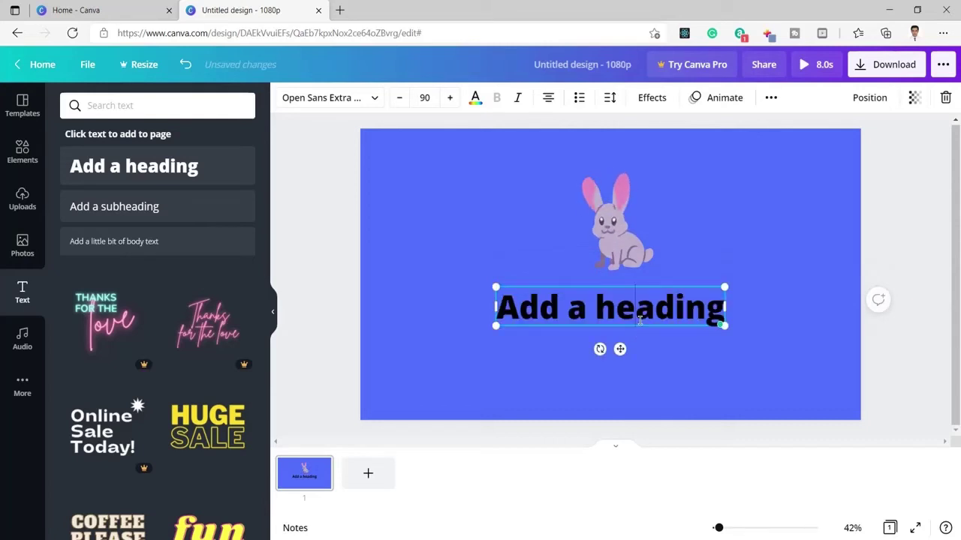
key("ctrl+a")
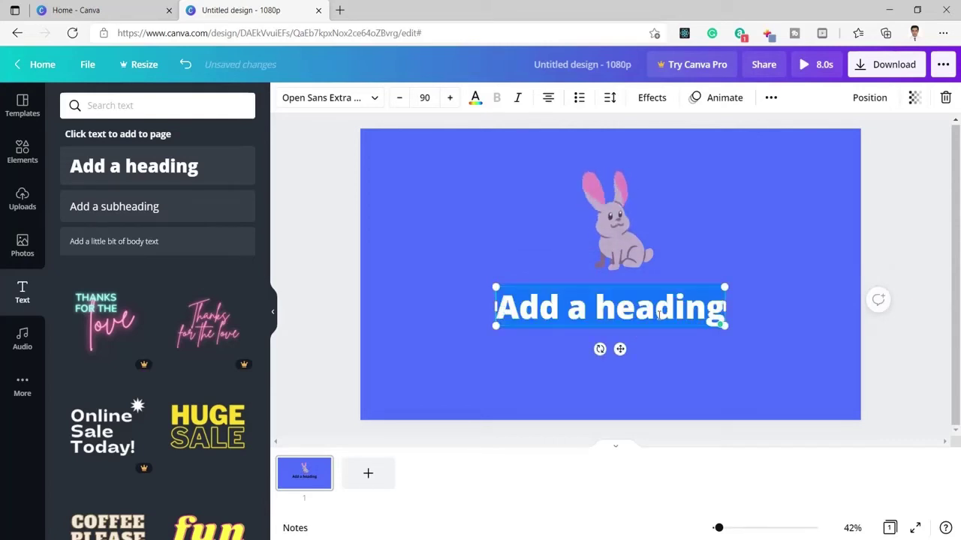
type("Laughing")
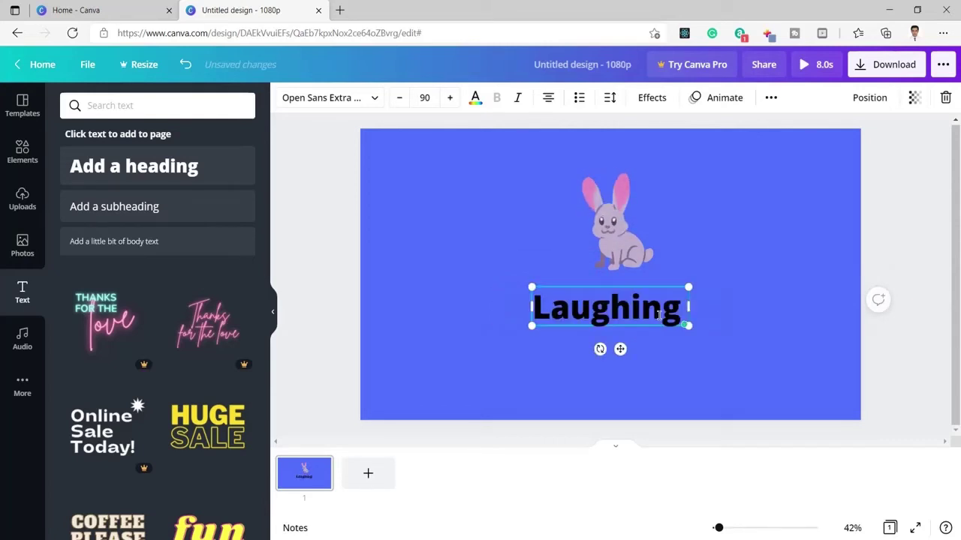
type(" Techo")
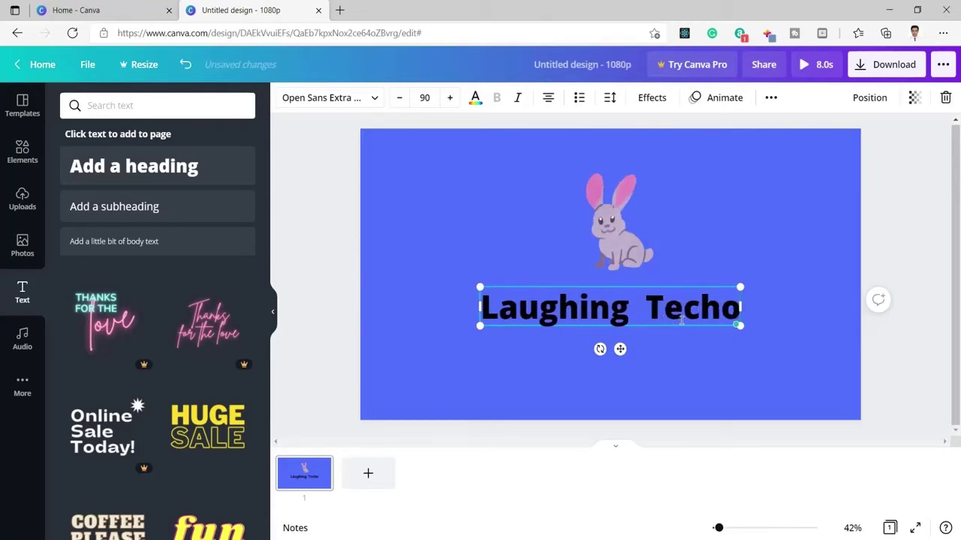
key("BackSpace")
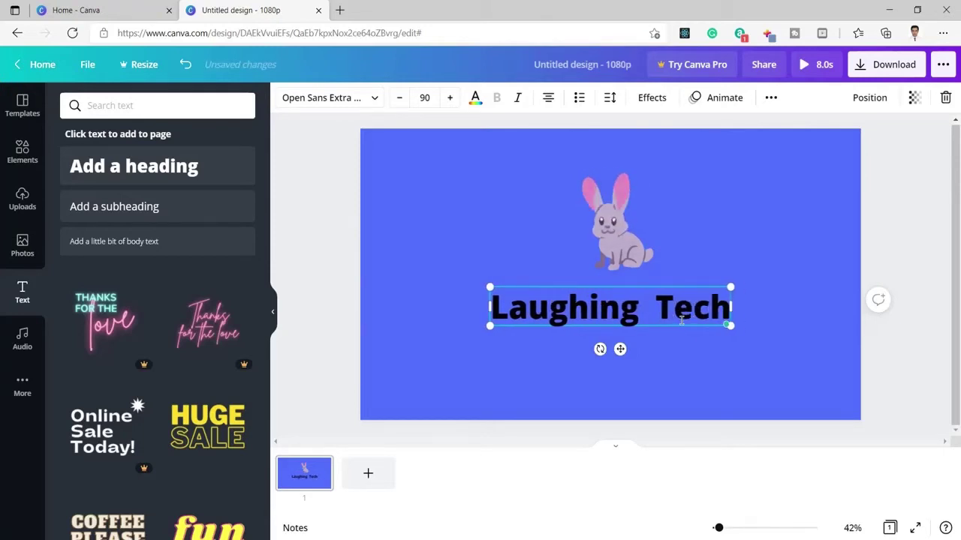
type("nologies")
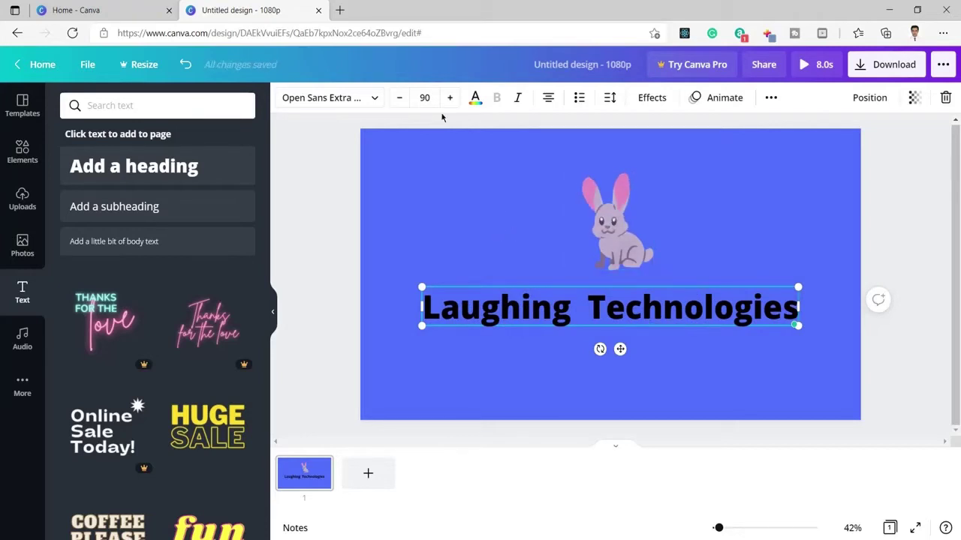
Reduce the heading's font size to 84.
left_click(400, 98)
left_click(399, 97)
left_click(400, 97)
left_click(400, 97)
left_click(399, 99)
left_click(399, 99)
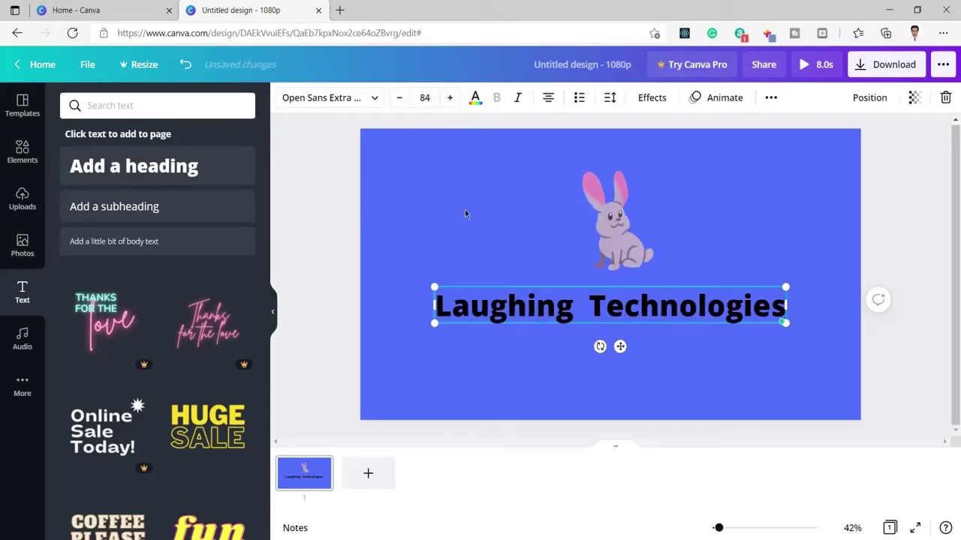
left_click(425, 238)
Change the color of the whole "Laughing Technologies" heading to white.
left_click(567, 305)
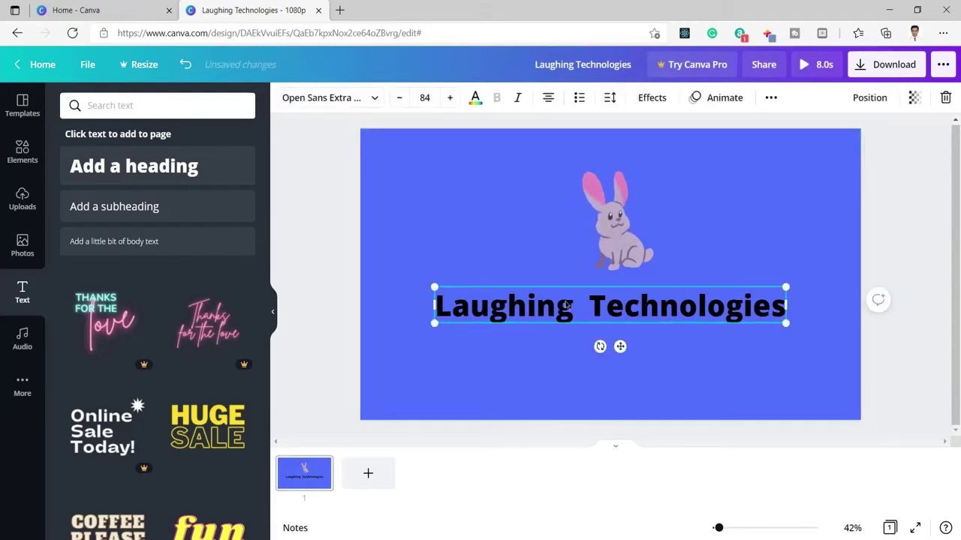
left_click(562, 305)
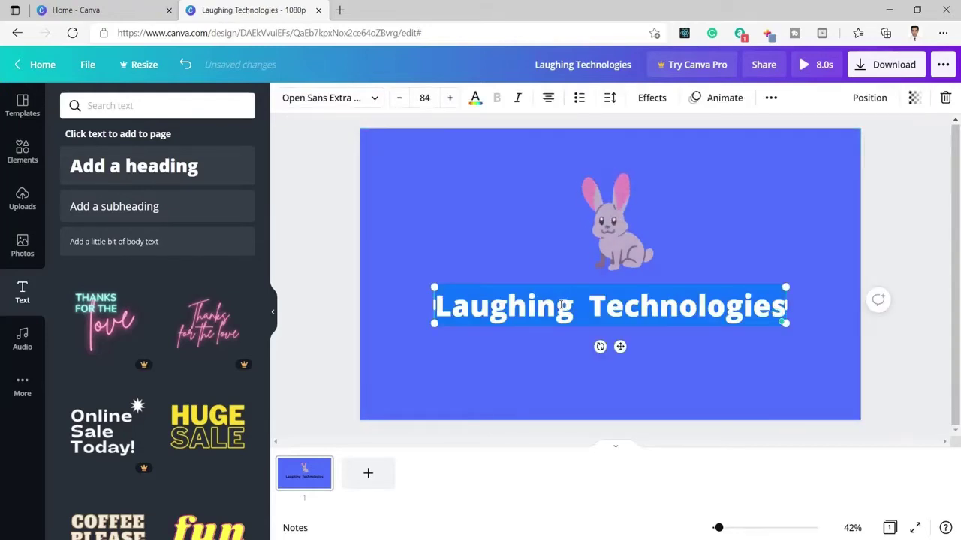
left_click(475, 98)
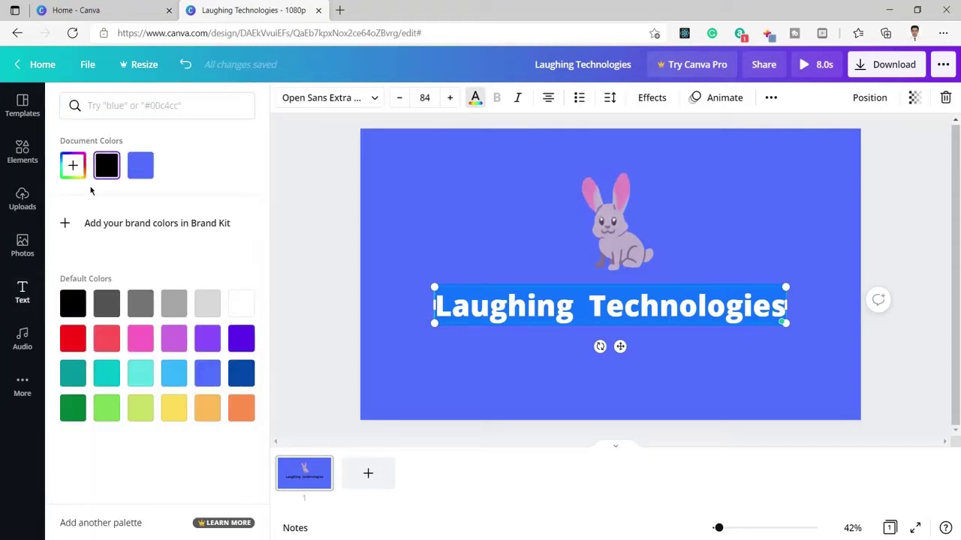
left_click(240, 306)
key("Escape")
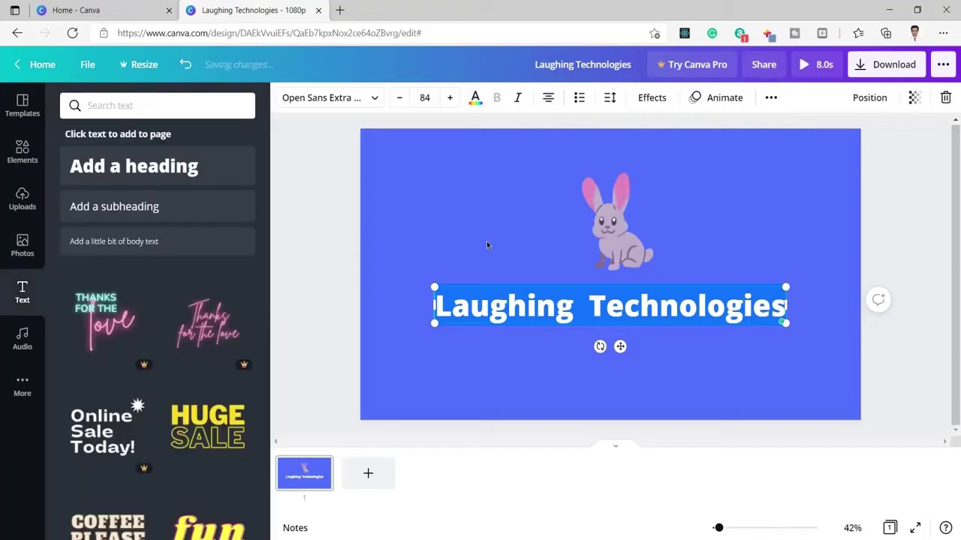
left_click(453, 373)
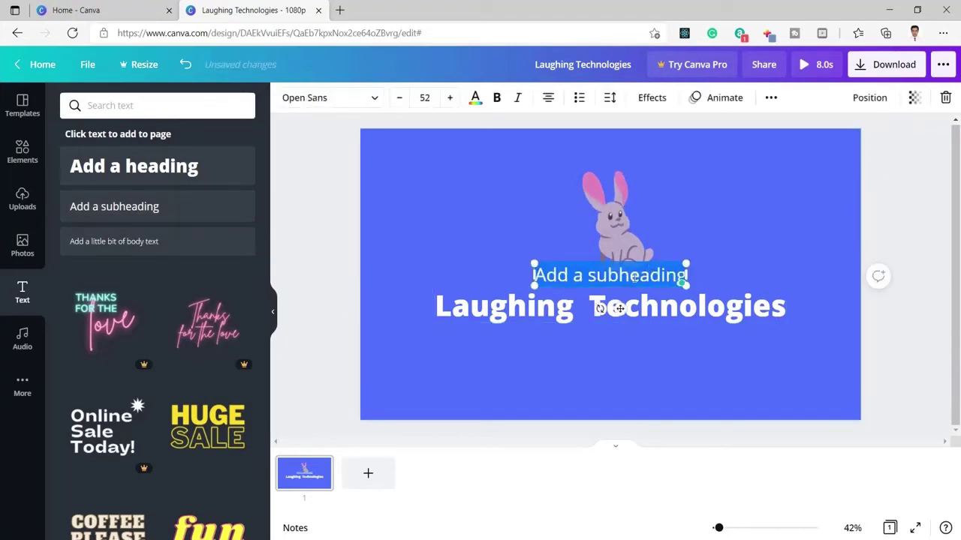
Move the new subheading directly below the "Laughing Technologies" heading and replace its text with "OKTESTS.COM".
left_click_drag(620, 309, 620, 384)
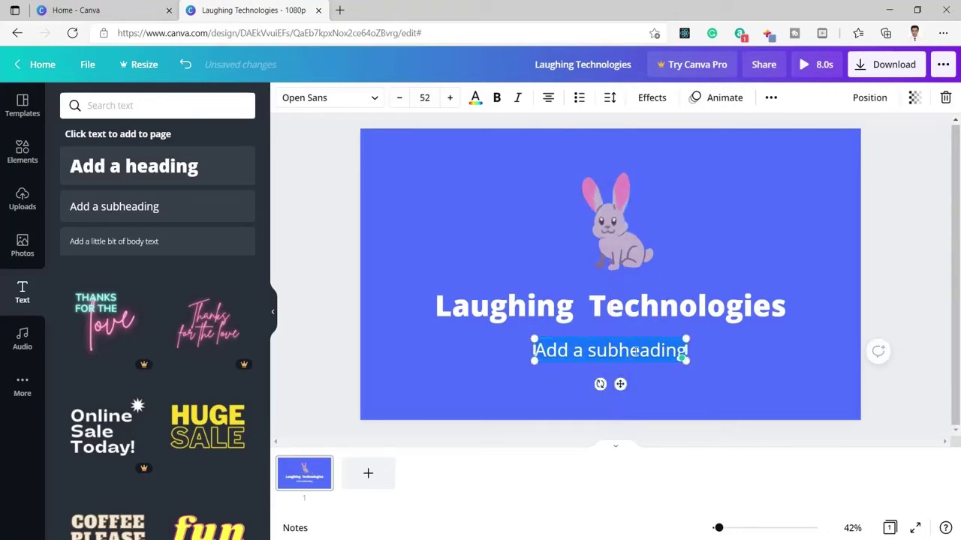
type("Ok")
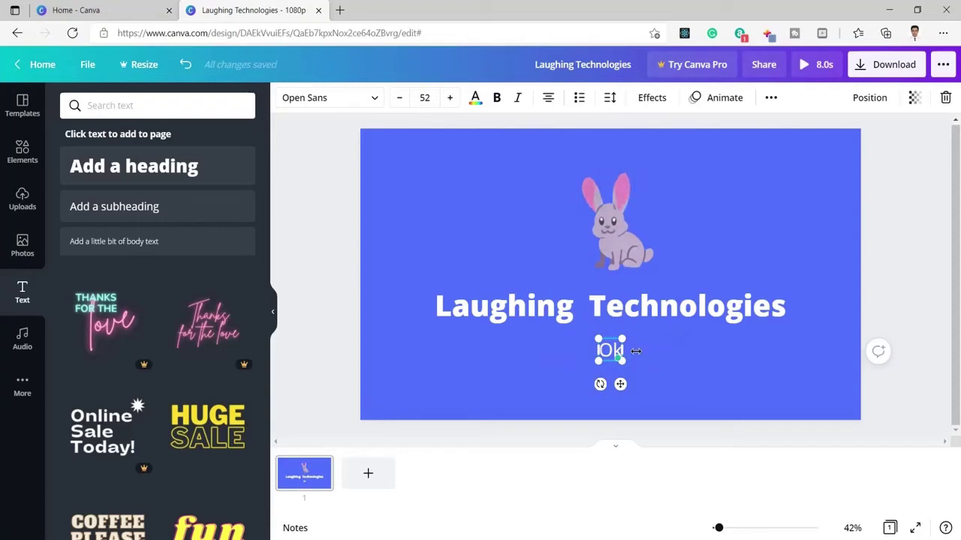
mouse_move(636, 351)
left_mouse_down()
mouse_move(612, 351)
mouse_move(635, 351)
left_mouse_up()
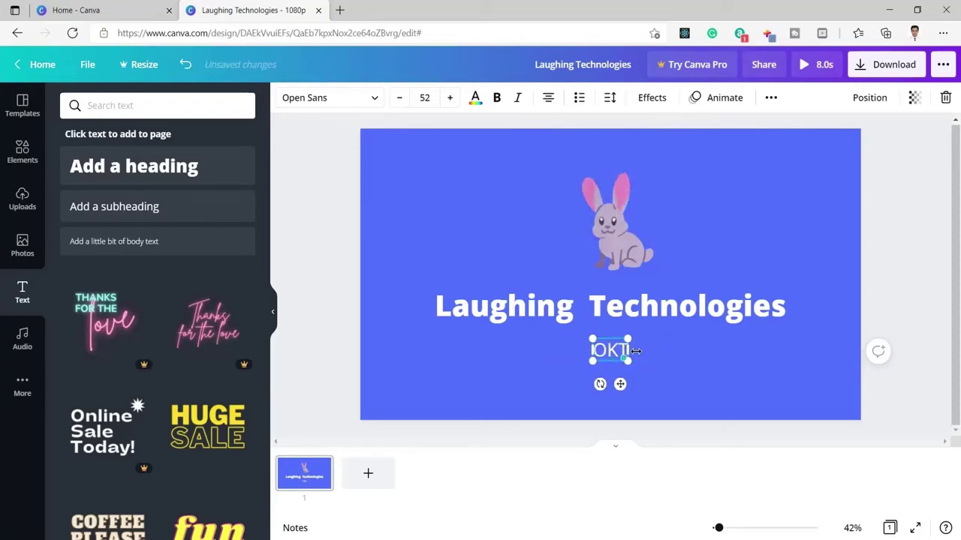
type("ESTS>COM")
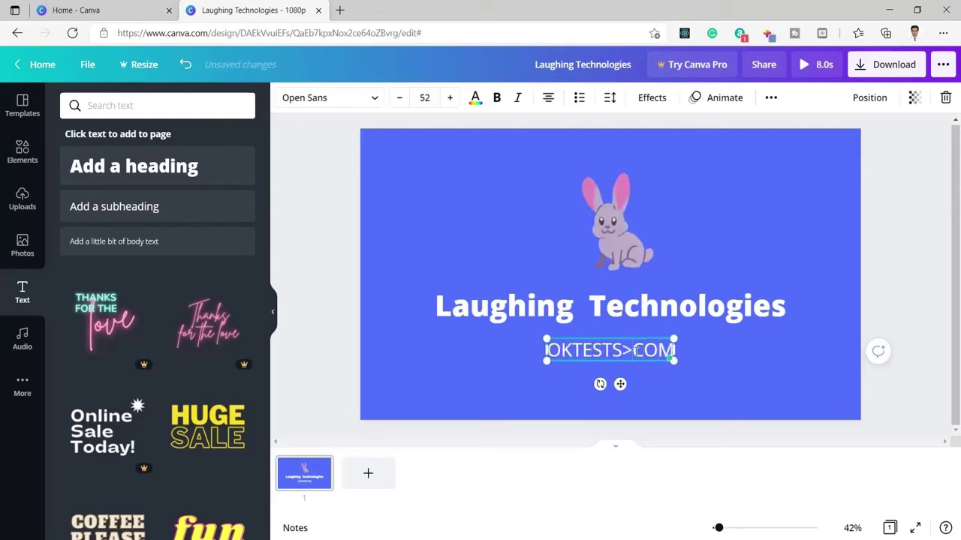
left_click(635, 350)
key("BackSpace")
type(".")
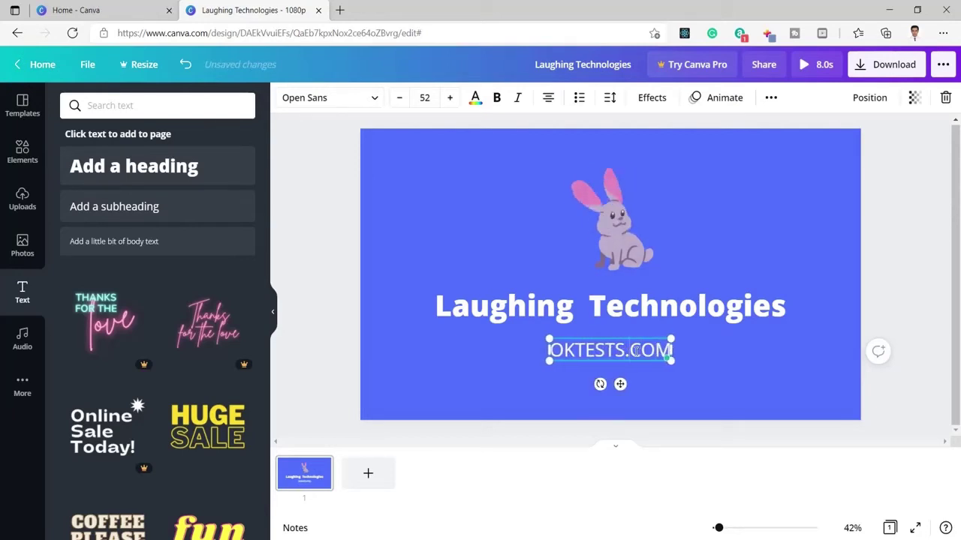
left_click(749, 373)
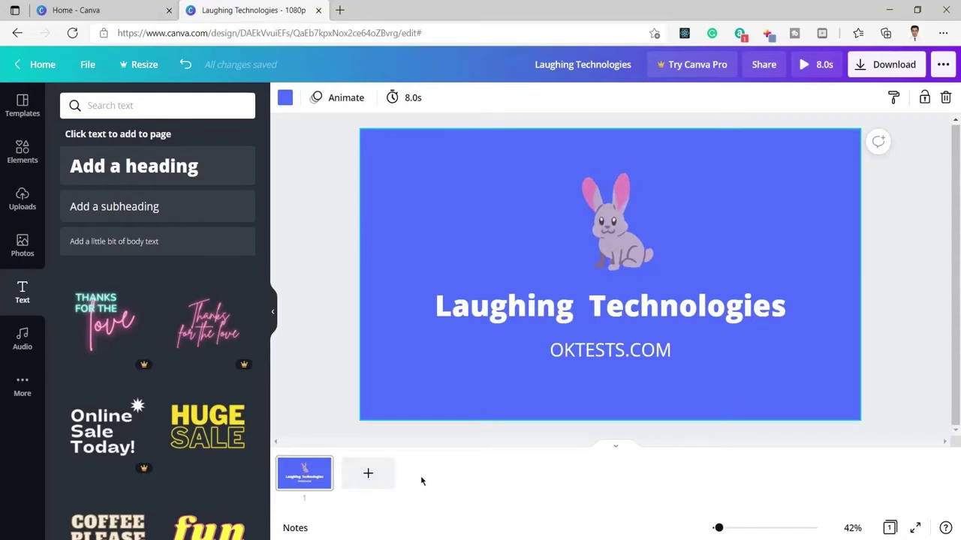
Set the first page's timing to 3.0 seconds.
left_click(397, 98)
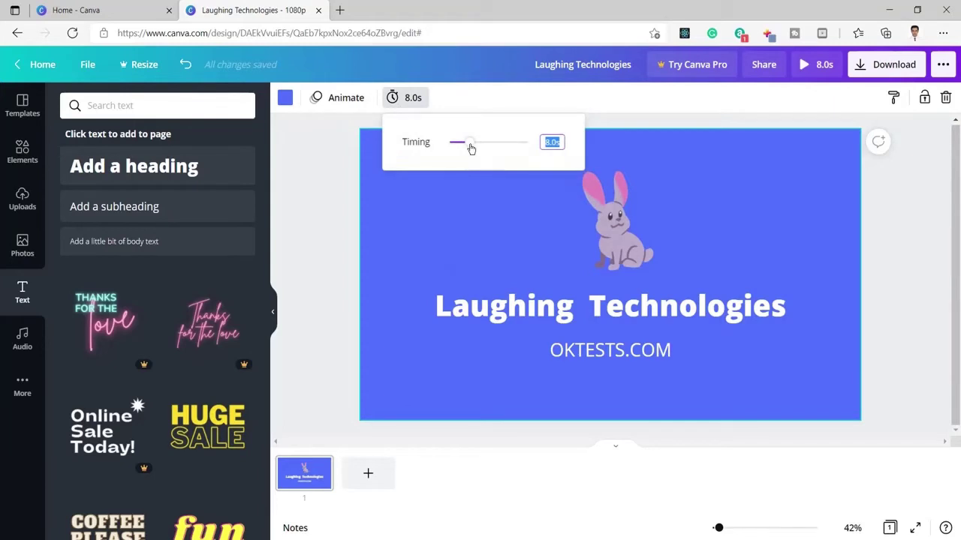
left_click_drag(471, 148, 461, 150)
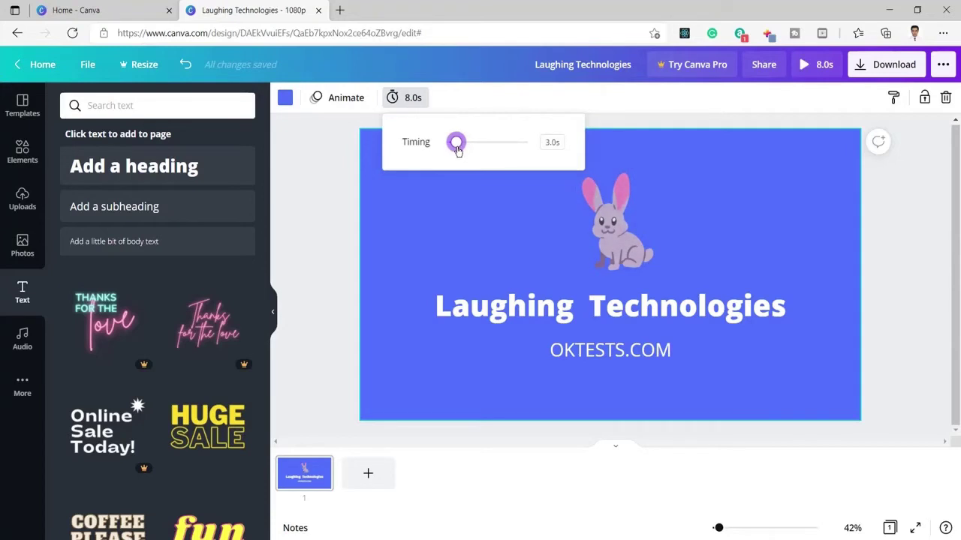
left_click_drag(457, 149, 457, 149)
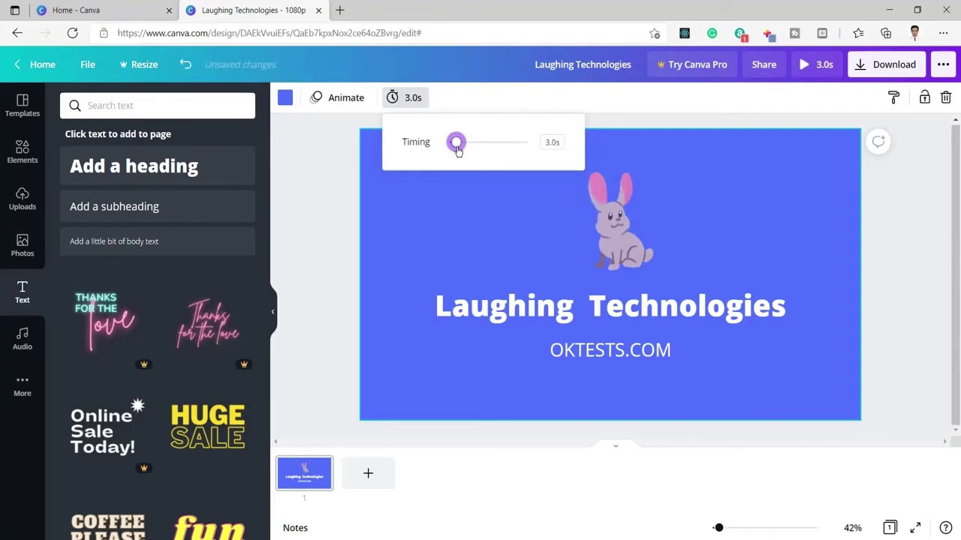
left_click(421, 379)
Duplicate the first page and replace the heading on the copy with "Step By Step".
right_click(322, 478)
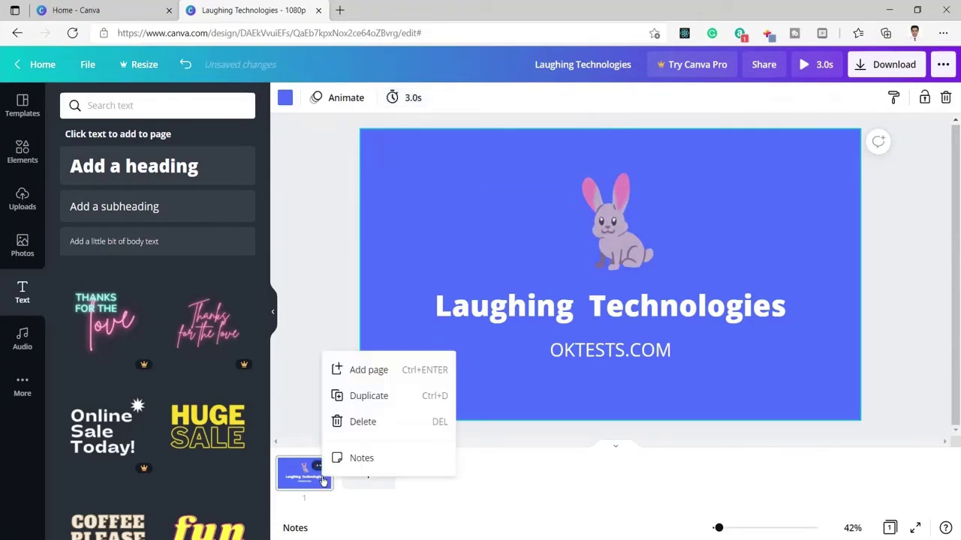
left_click(400, 396)
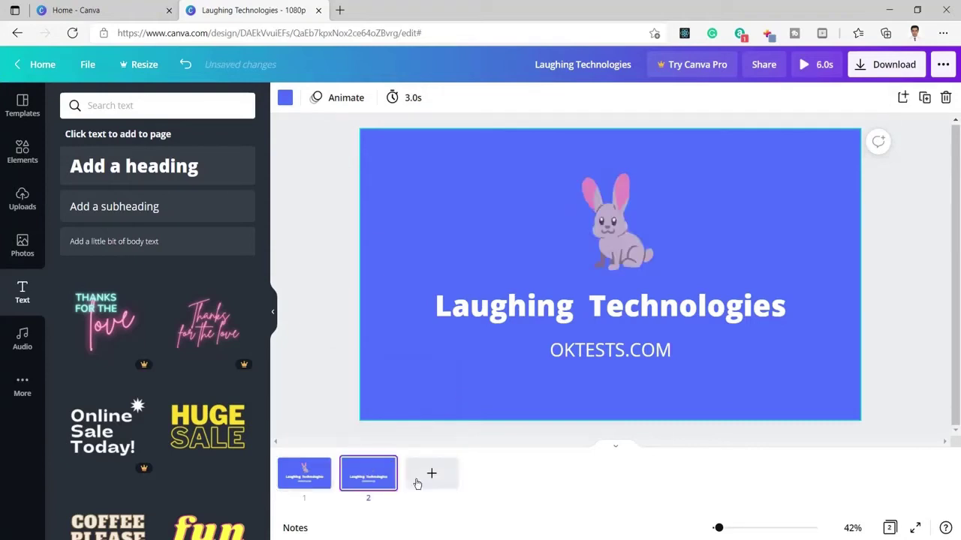
left_click(631, 306)
double_click(672, 306)
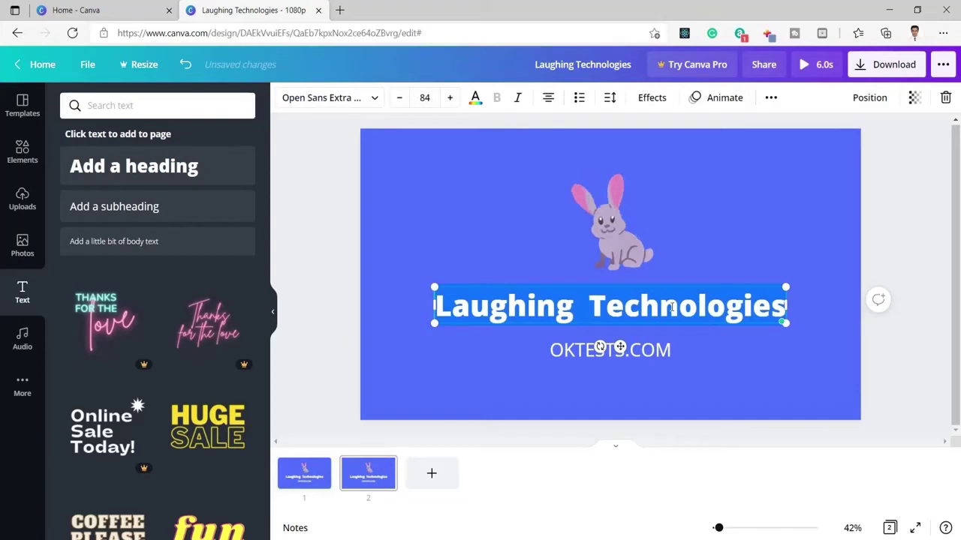
type("Step")
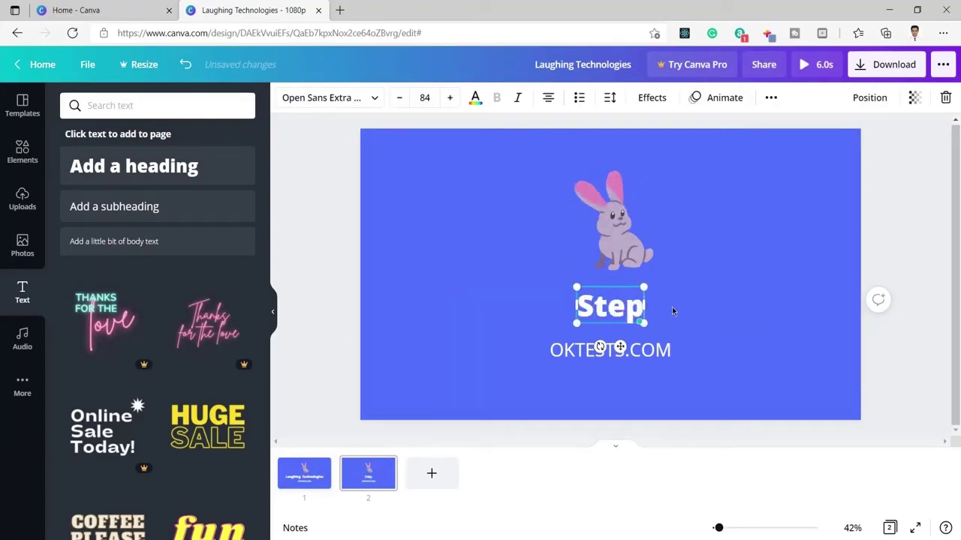
type(" By")
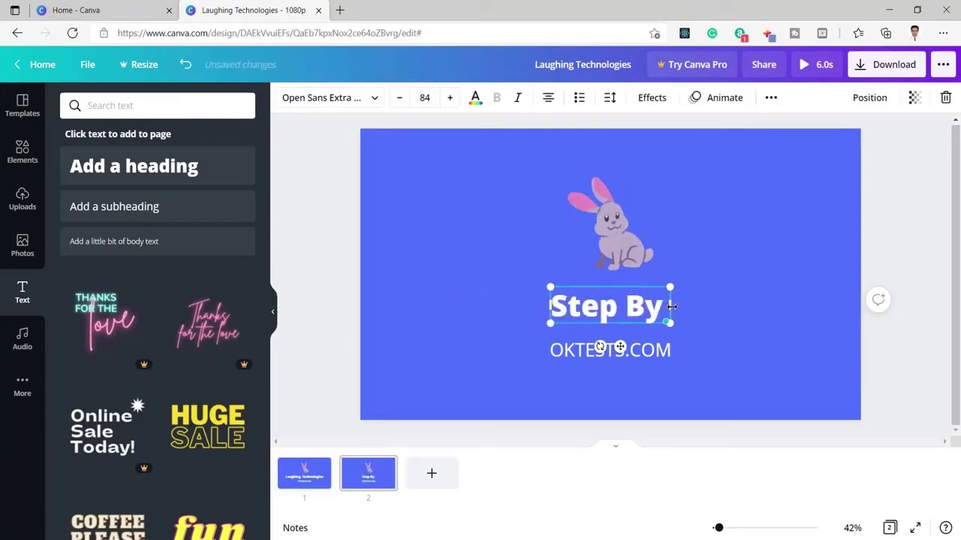
type(" Stes")
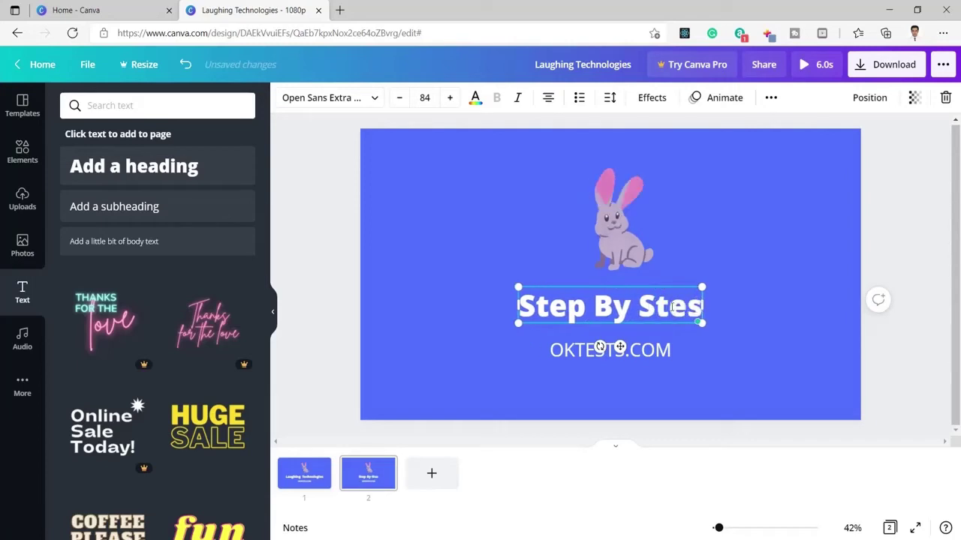
key("BackSpace")
type("p")
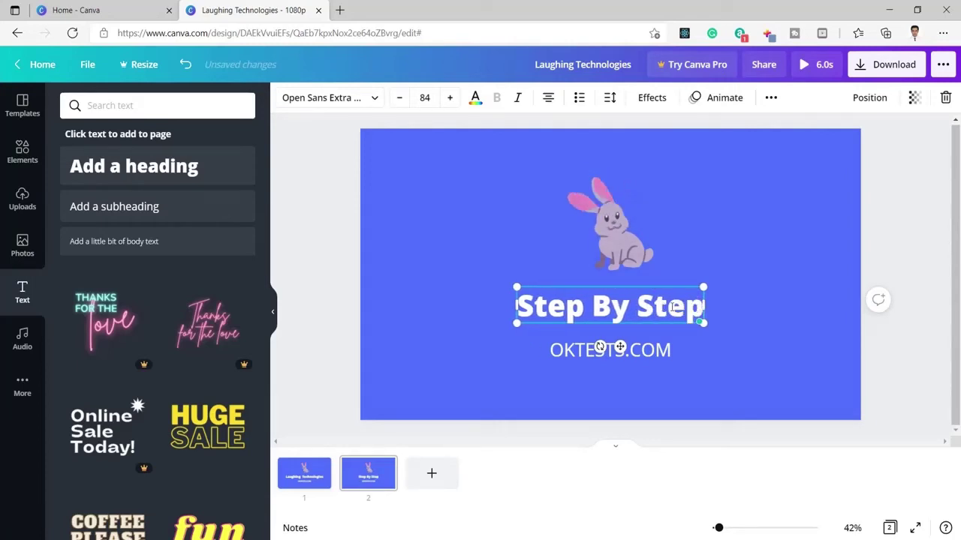
Replace the second page's subheading text with "Tutorials" and delete the rabbit from that page.
left_click(645, 356)
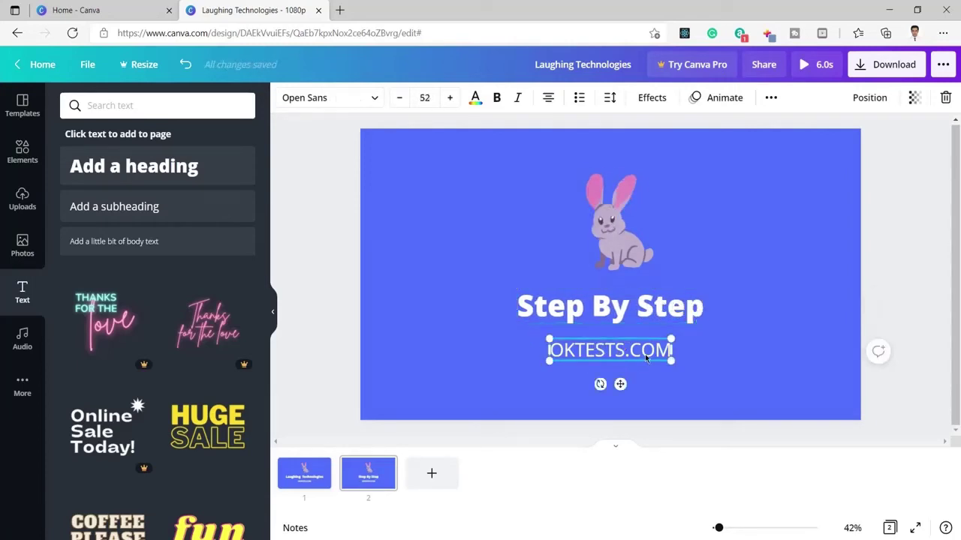
double_click(645, 356)
type("Tutorials")
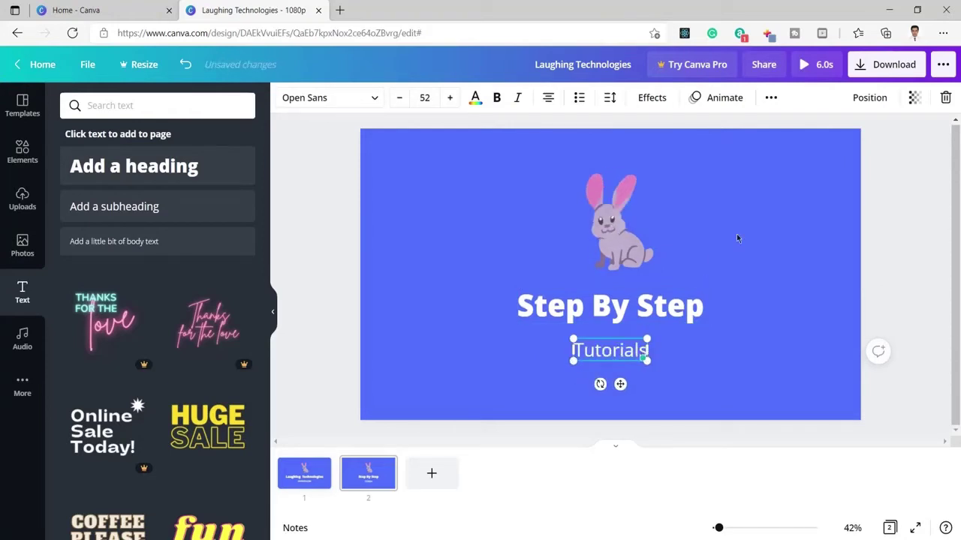
left_click(598, 241)
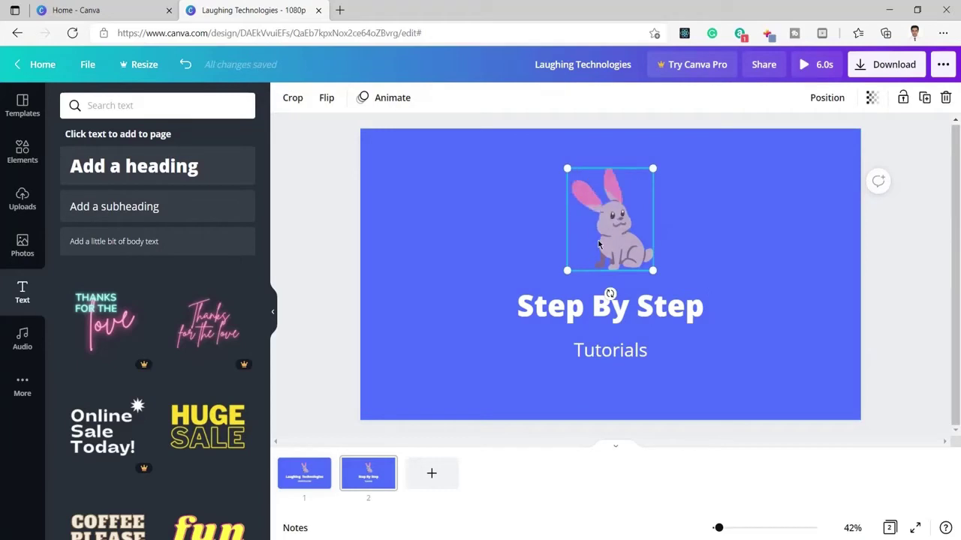
key("Delete")
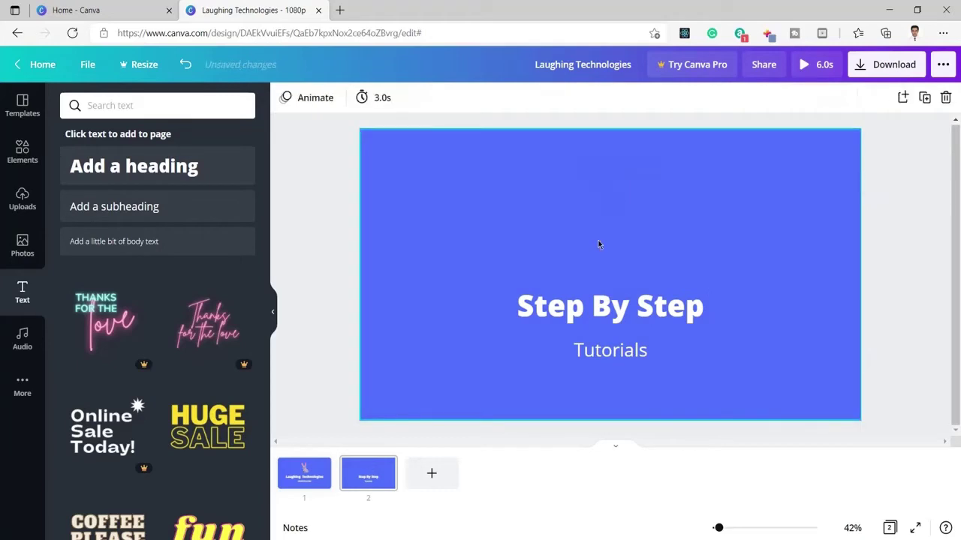
Search the elements for "video" instead of "rabbit" and browse the results for a graphic that suits the tutorials page.
left_click(23, 162)
left_click(165, 112)
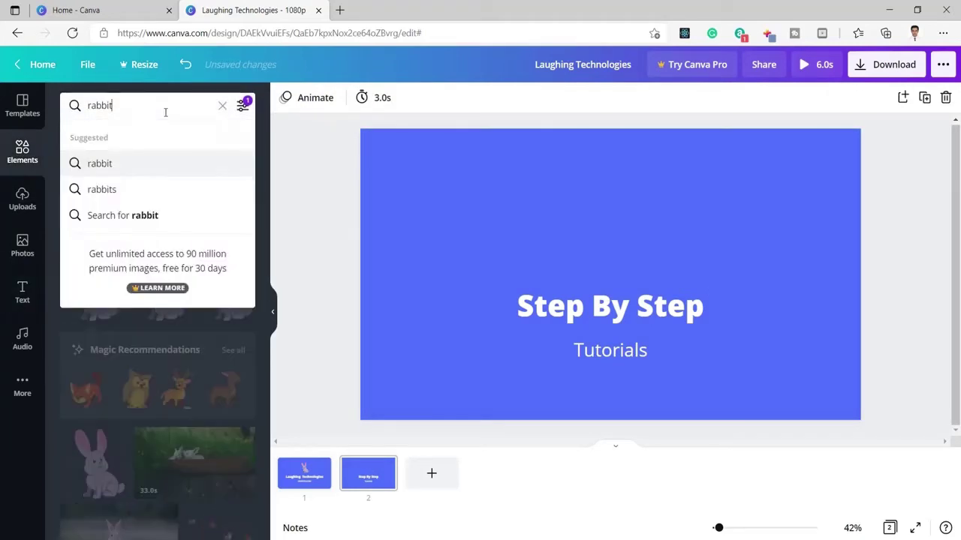
key("BackSpace")
key("BackSpace")
key("BackSpace")
key("BackSpace")
key("BackSpace")
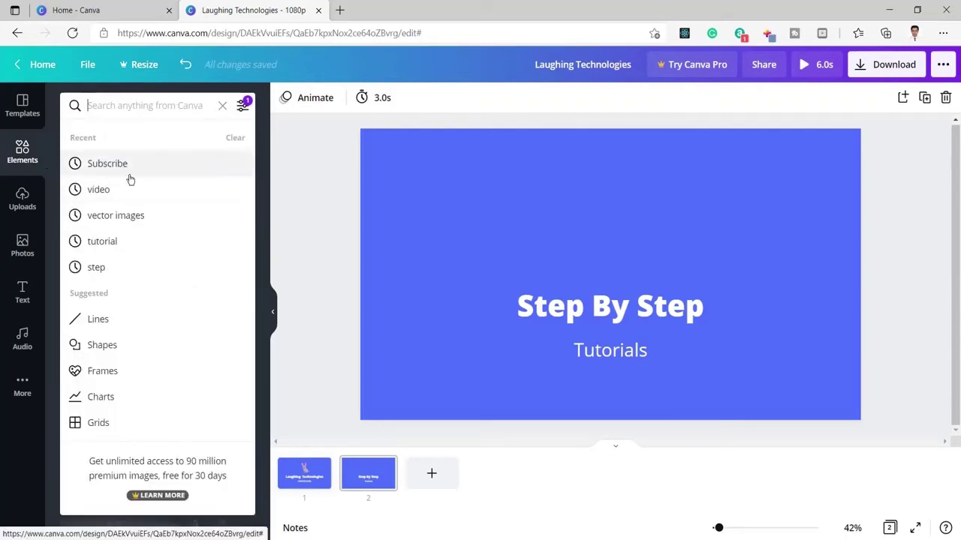
left_click(221, 190)
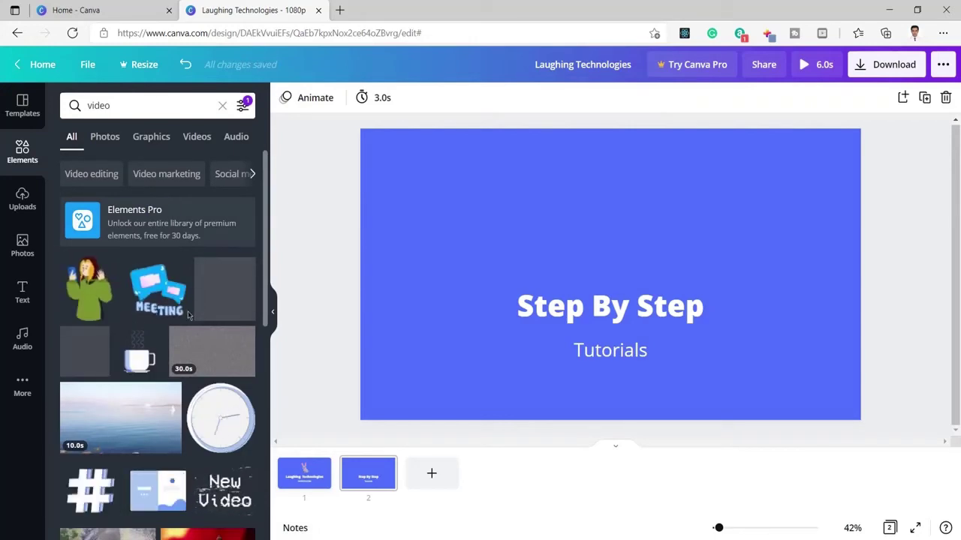
scroll(184, 353, "down", 3)
scroll(181, 371, "down", 5)
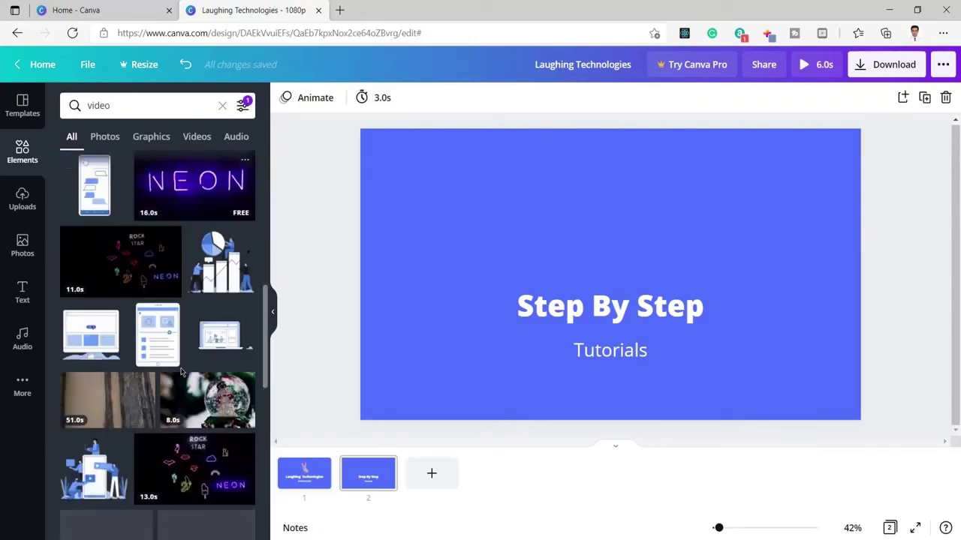
scroll(181, 371, "down", 3)
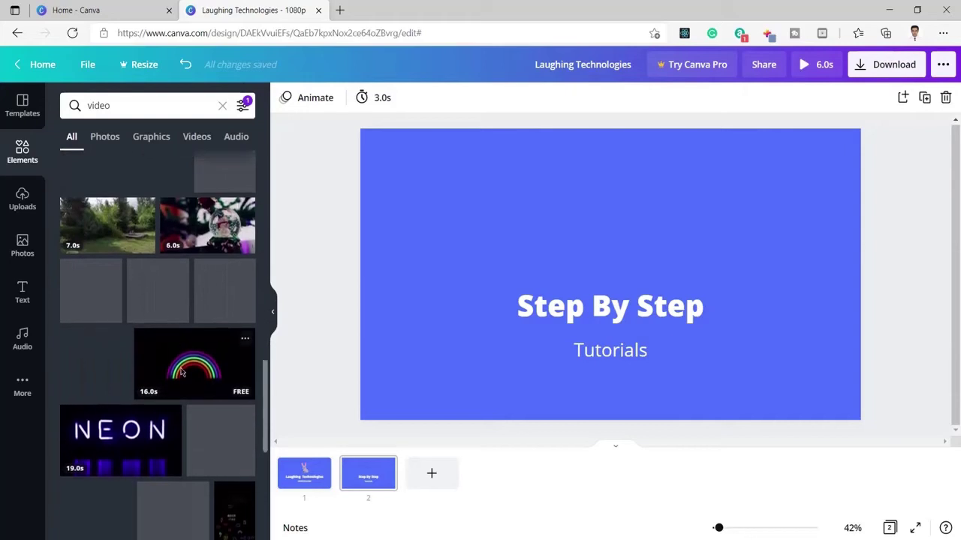
scroll(203, 349, "down", 1)
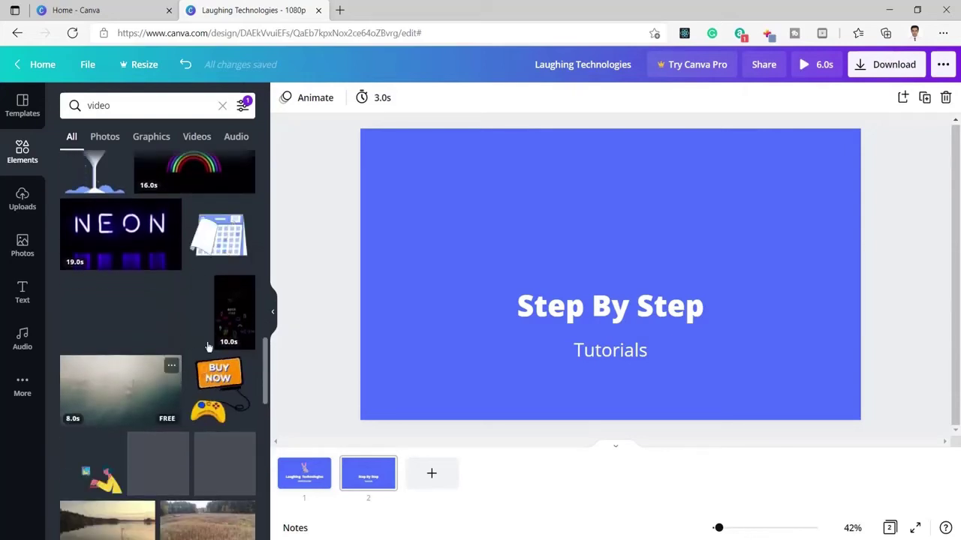
scroll(208, 347, "down", 2)
scroll(209, 347, "up", 5)
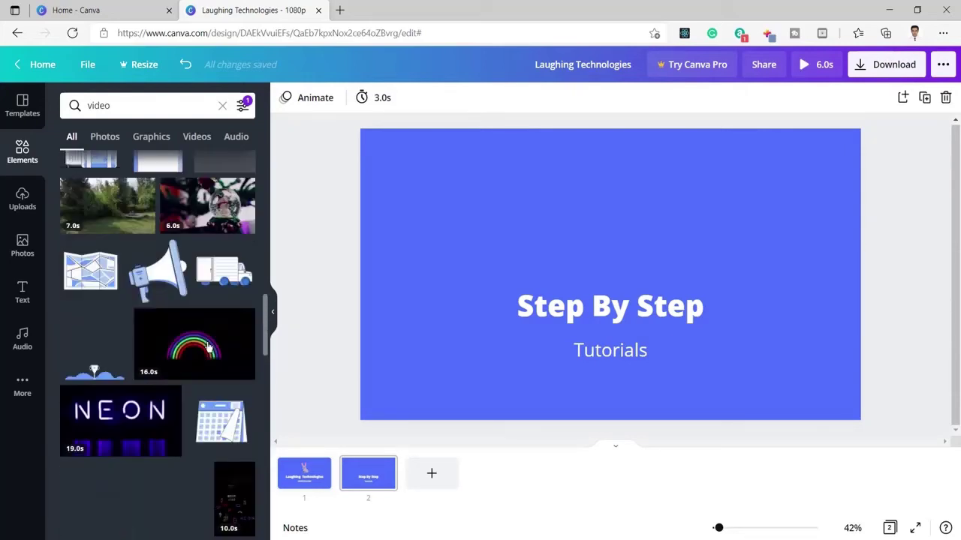
scroll(187, 188, "up", 2)
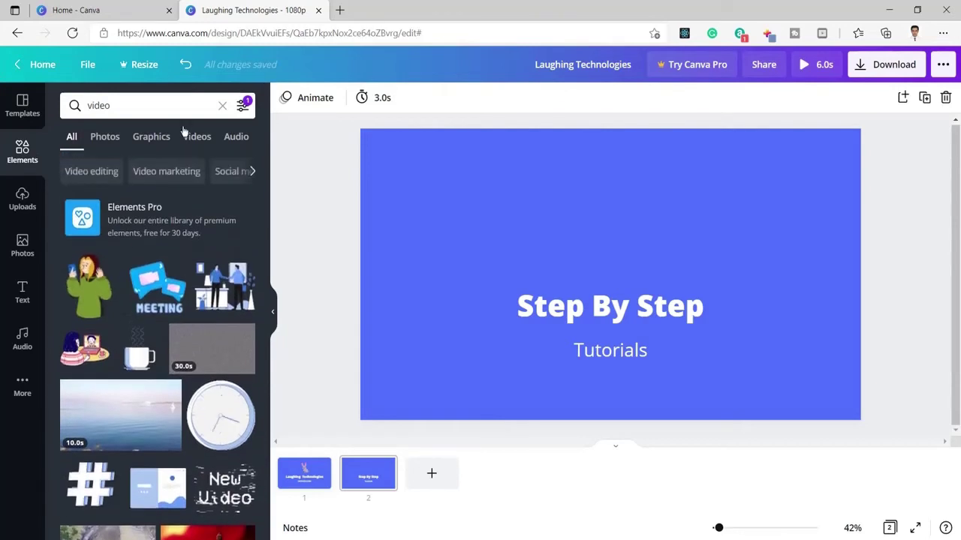
Clear the element search, add the recently used white monitor with play symbol, shrink it to under a third and center it above "Step By Step".
left_click(222, 107)
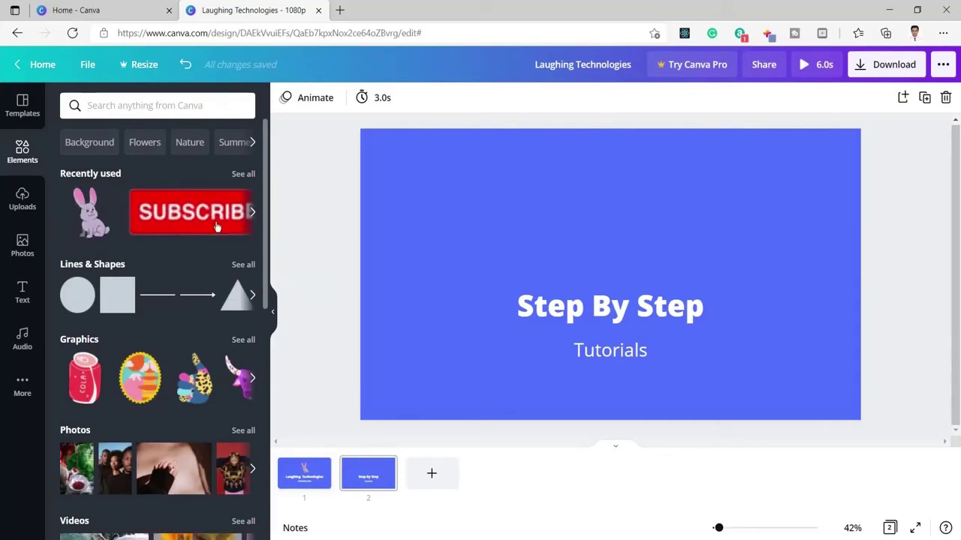
left_click(253, 214)
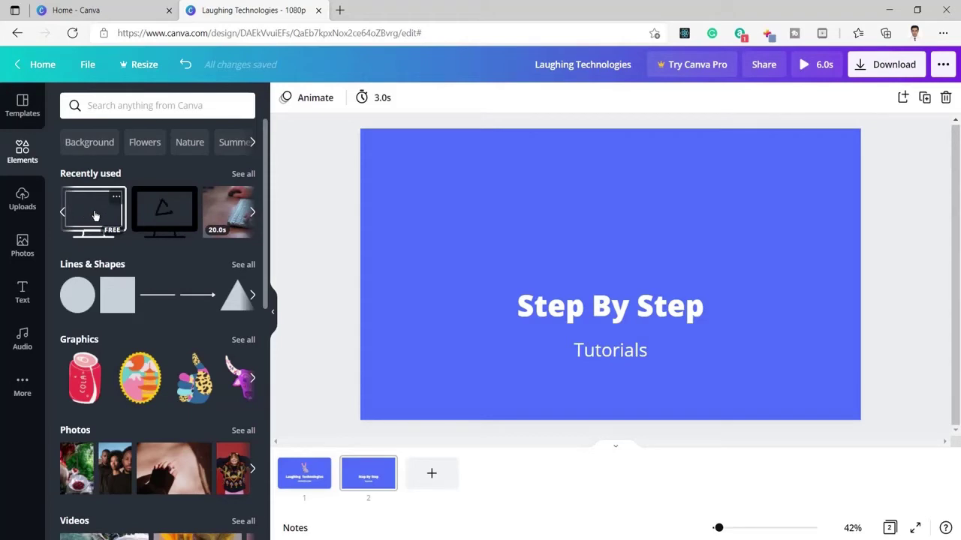
left_click(94, 210)
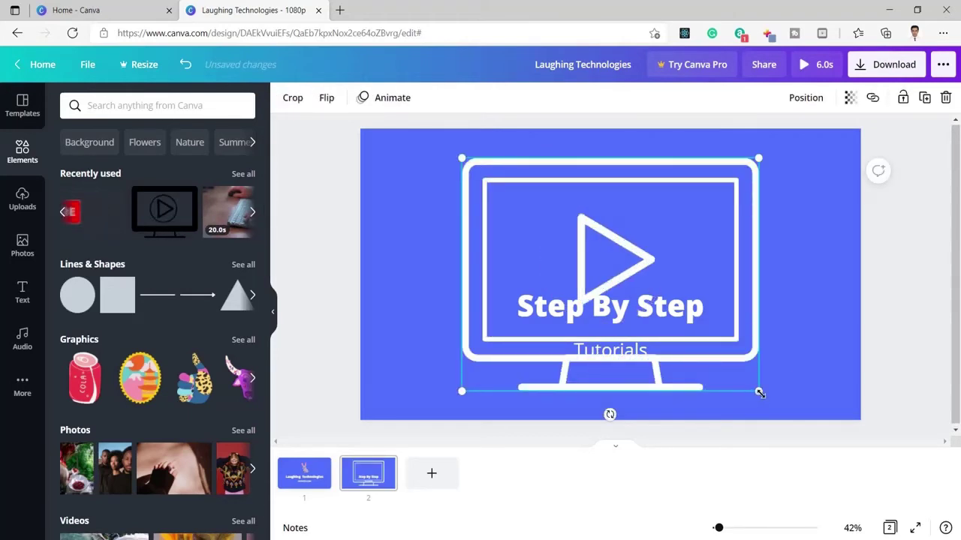
left_click_drag(759, 392, 620, 216)
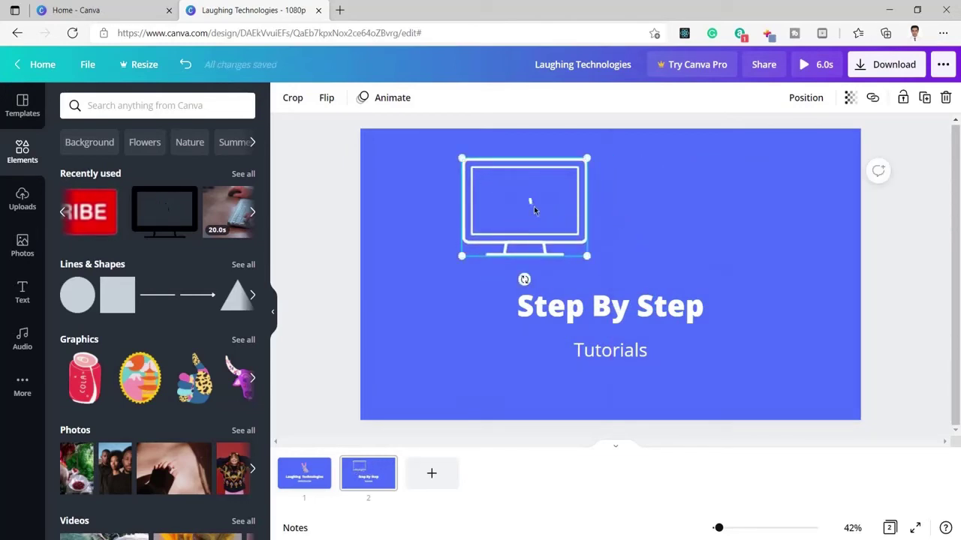
left_click_drag(533, 206, 629, 216)
left_click_drag(590, 188, 612, 232)
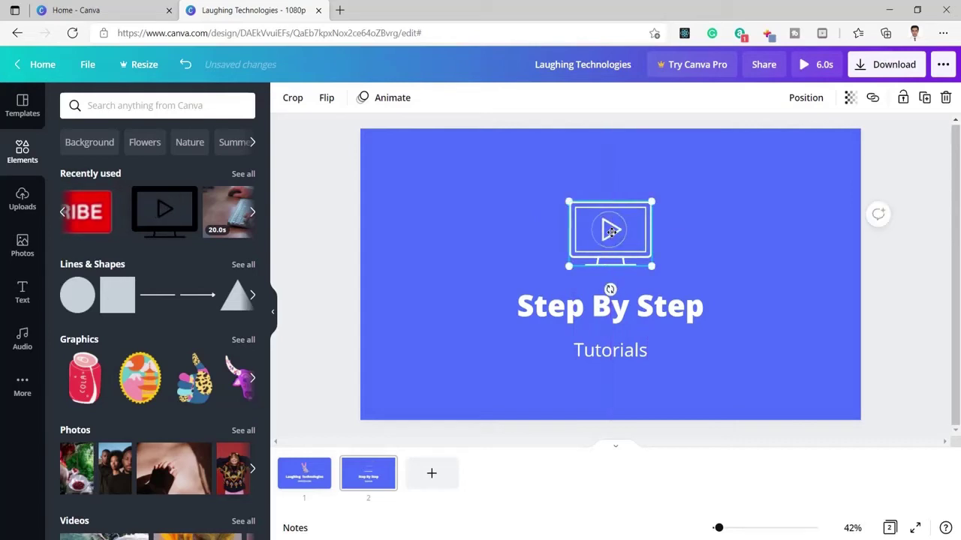
left_click(735, 220)
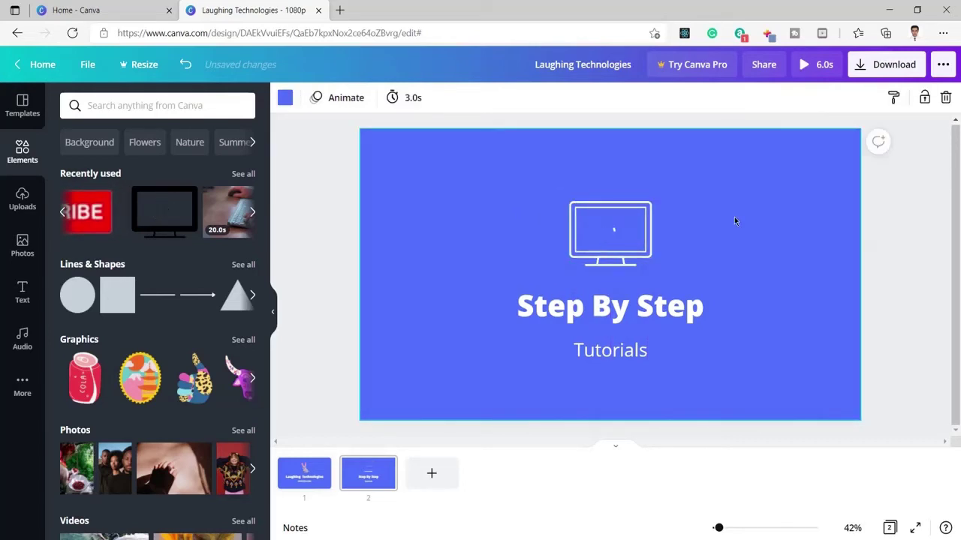
Duplicate the second page as the basis for a third page.
right_click(369, 481)
left_click(448, 402)
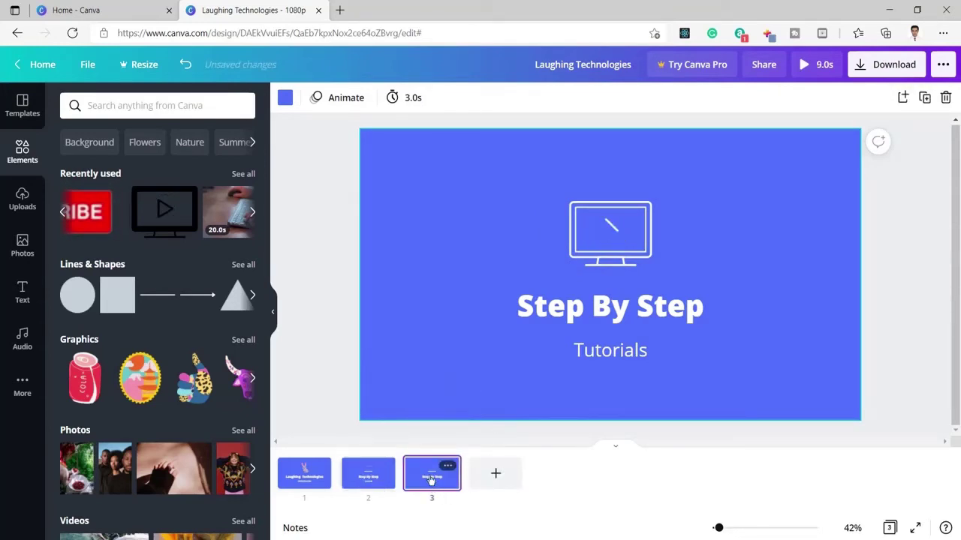
Replace the third page's monitor graphic with the recently used SUBSCRIBE graphic, shrunk to under half its size and centered above the heading.
left_click(612, 239)
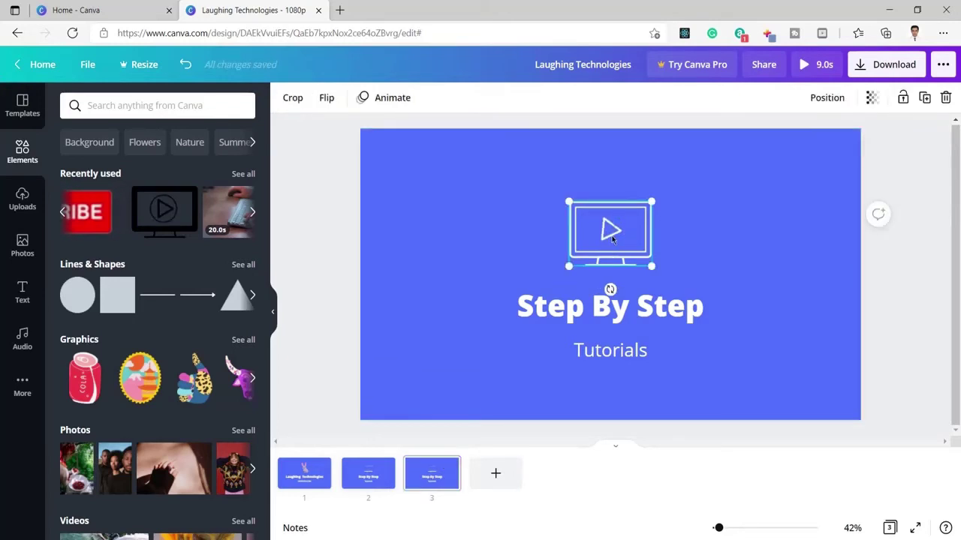
key("Delete")
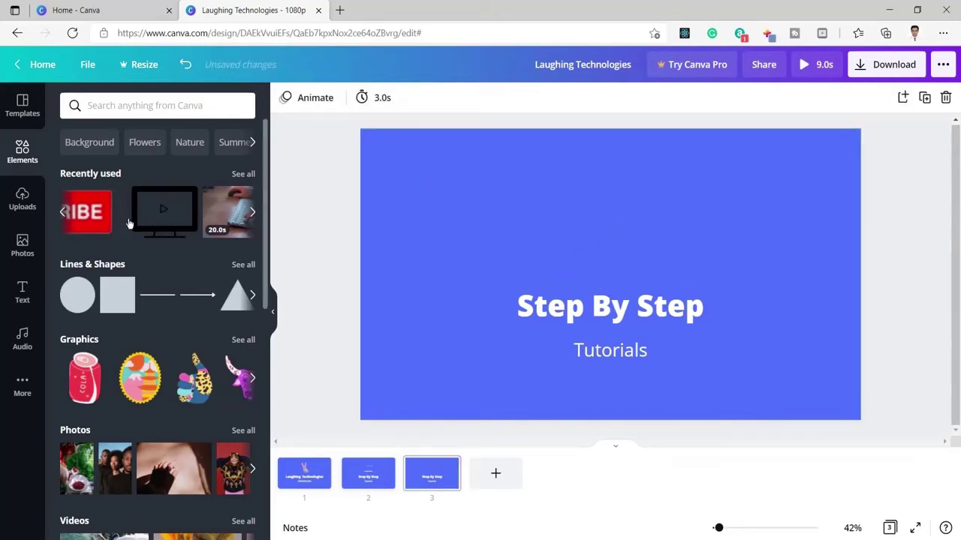
left_click(63, 215)
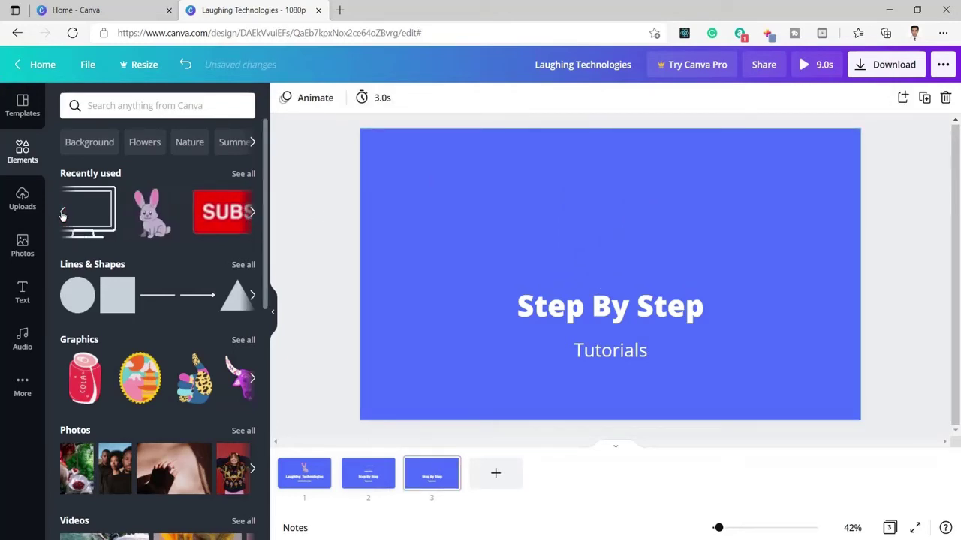
left_click(212, 217)
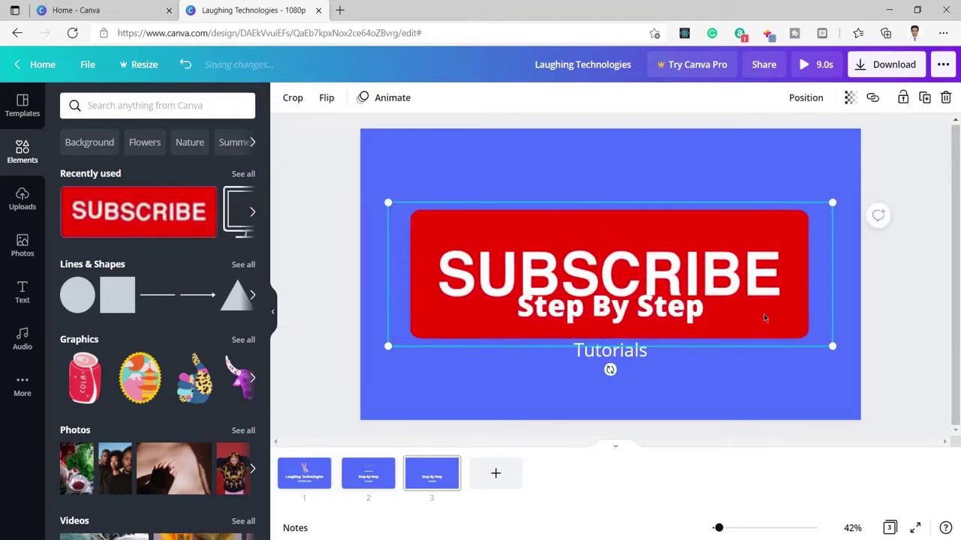
left_click_drag(835, 348, 604, 206)
left_click_drag(515, 248, 639, 247)
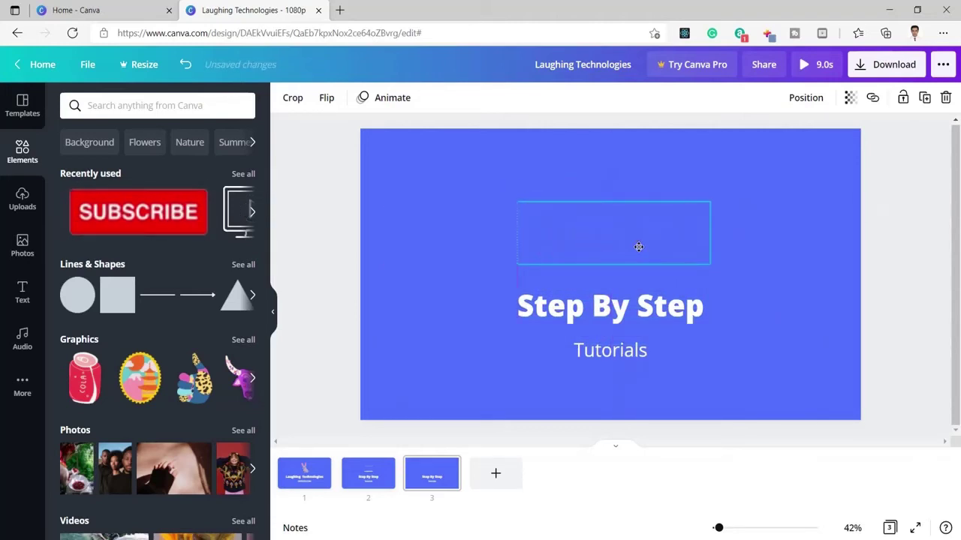
Replace the third page's heading text with "My Channel".
left_click(630, 314)
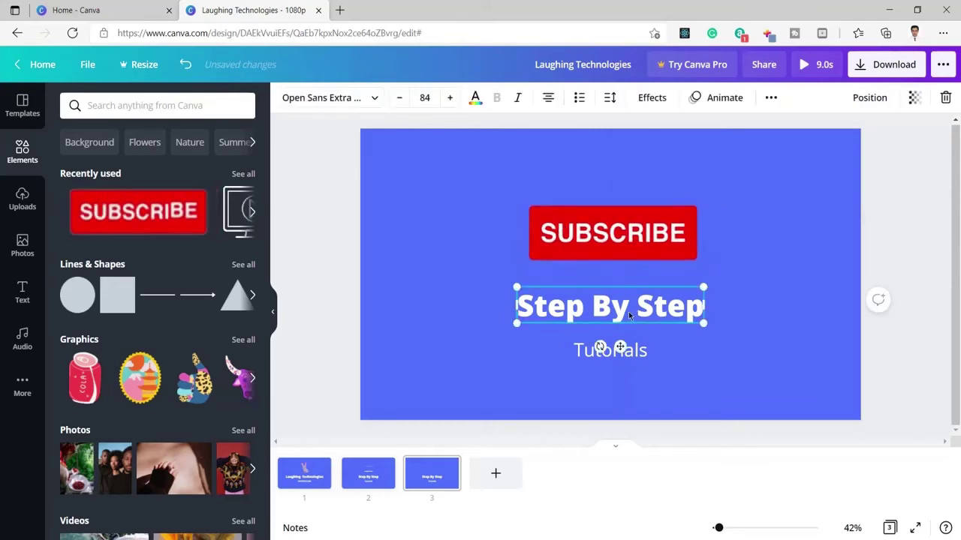
key("ctrl+a")
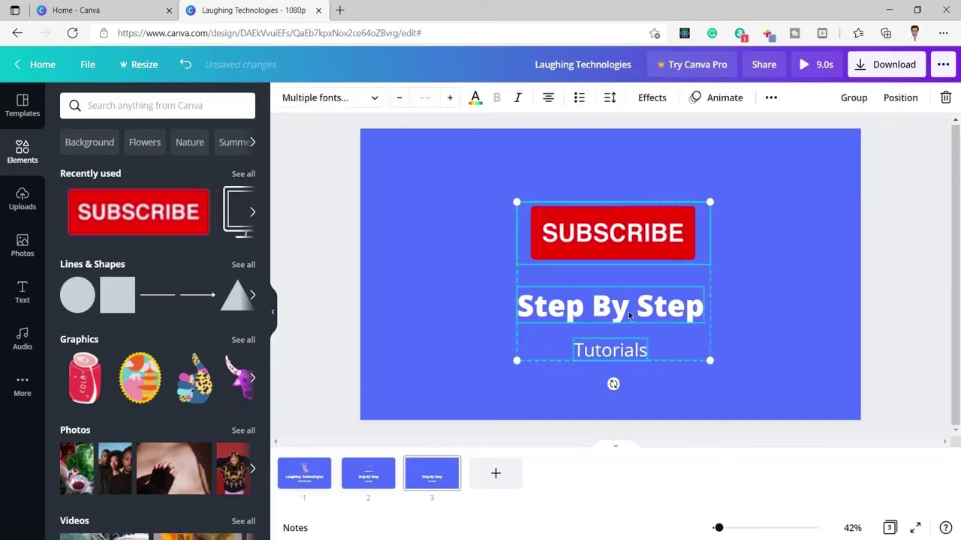
left_click(758, 309)
left_click(667, 302)
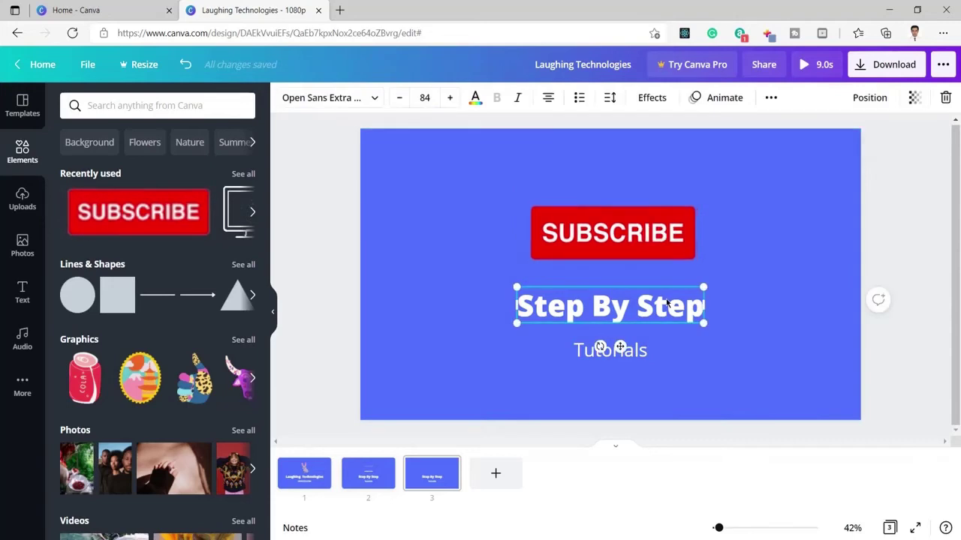
left_click(667, 302)
key("BackSpace")
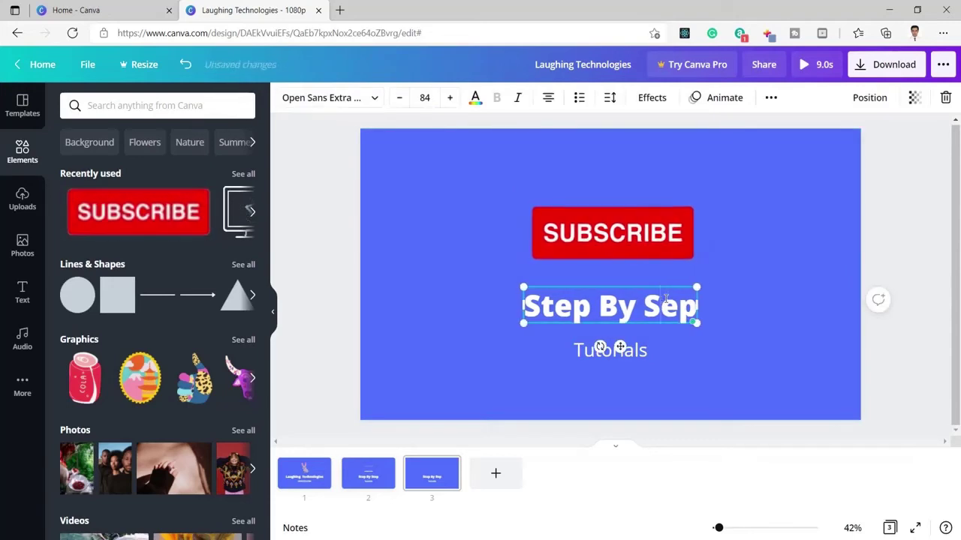
key("ctrl+a")
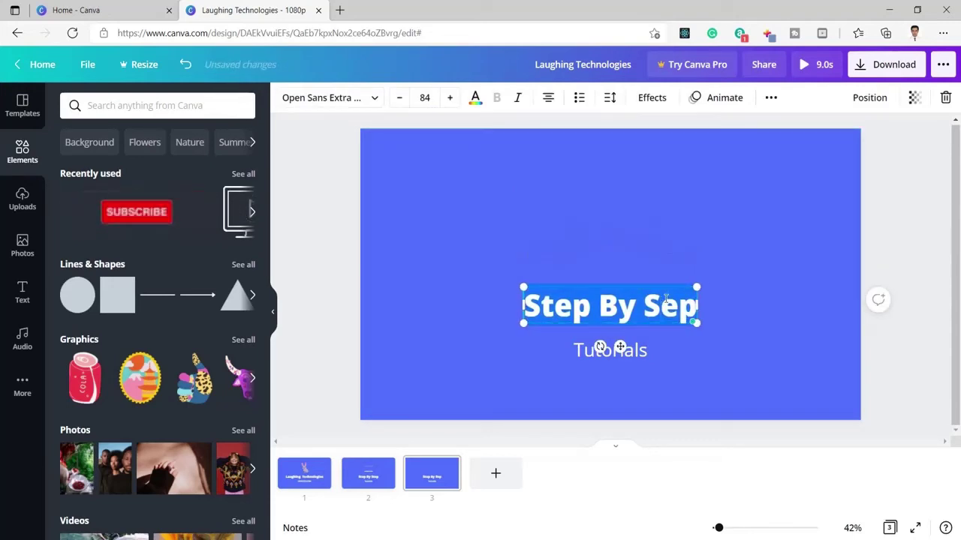
type("My Ch")
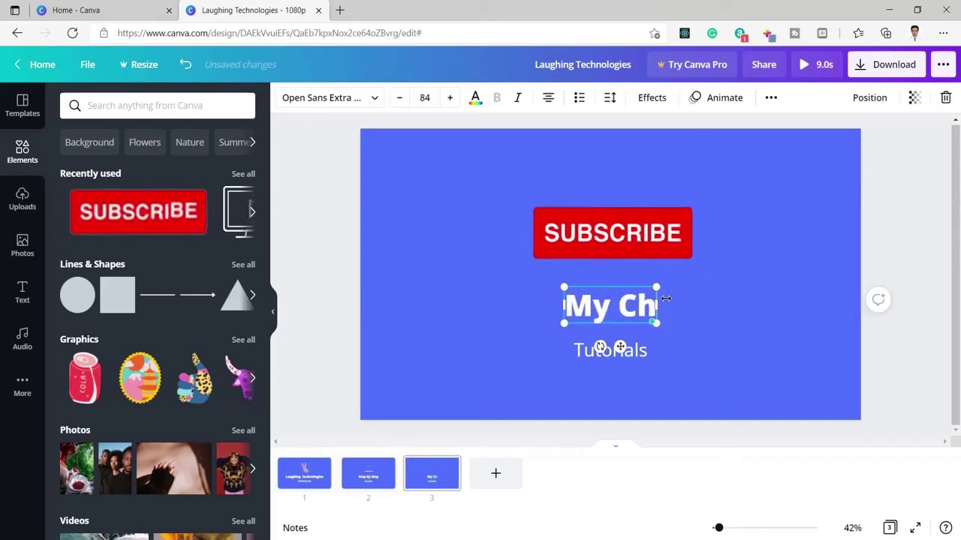
type("annel")
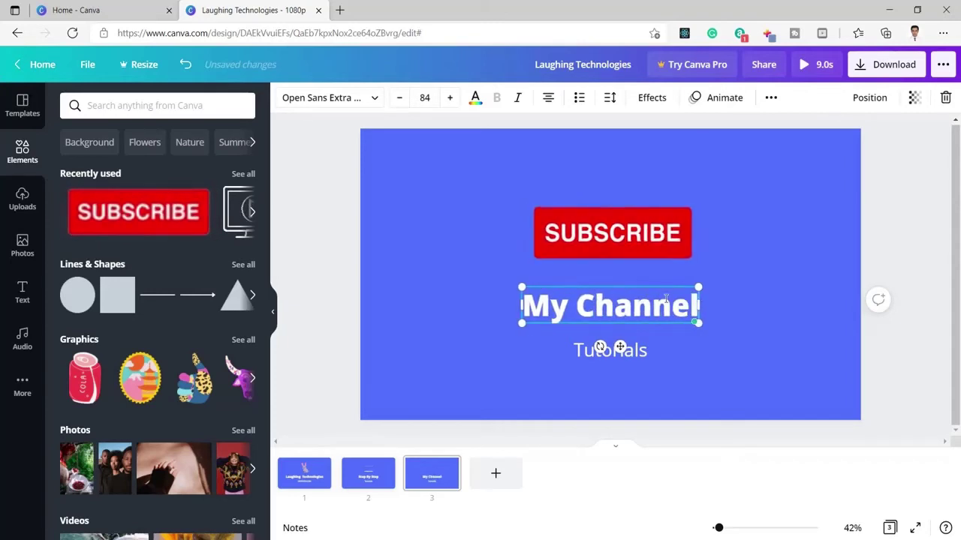
Change the word "My" to "Our" in the third page's heading so it reads "Our Channel".
left_click(566, 313)
key("BackSpace")
key("BackSpace")
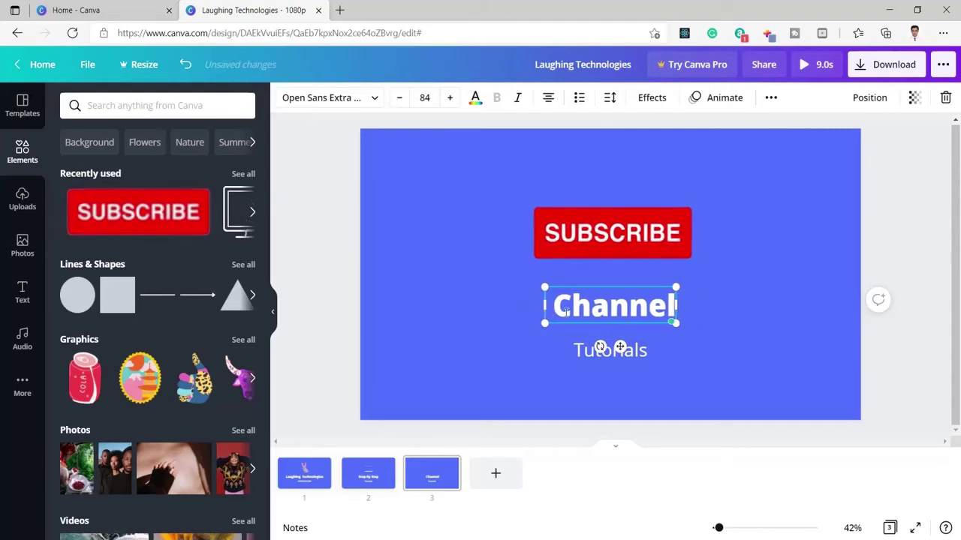
type("Our")
Replace the third page's subheading text with "Now".
left_click(613, 353)
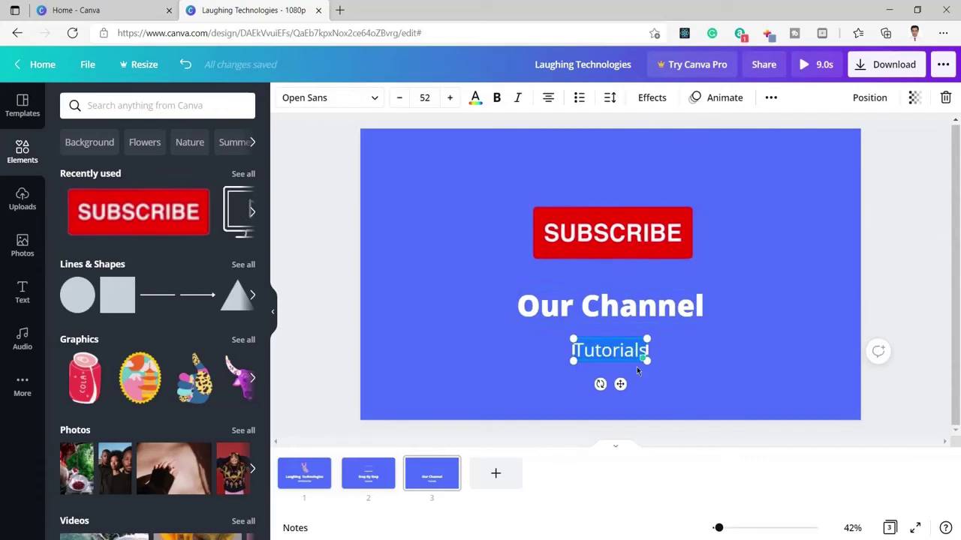
type("Now")
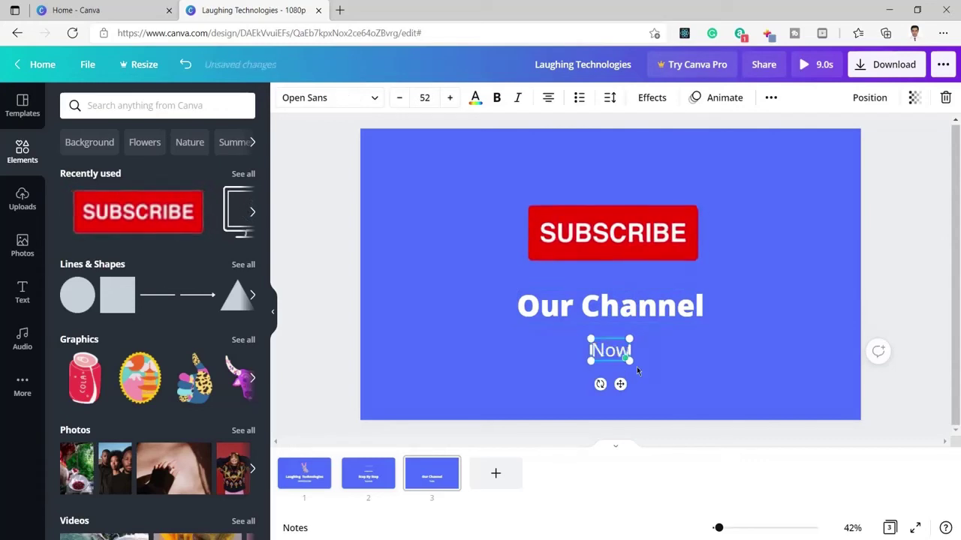
left_click(786, 363)
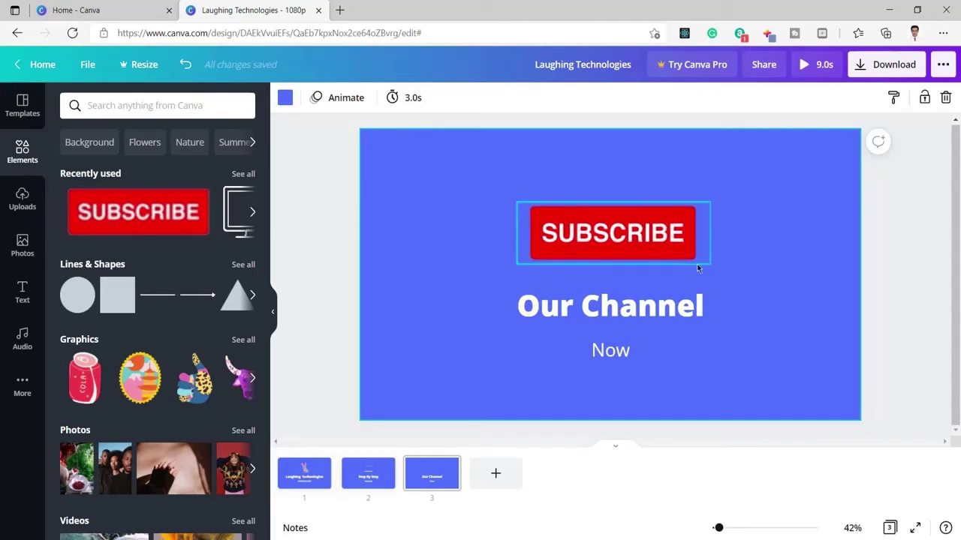
left_click(328, 416)
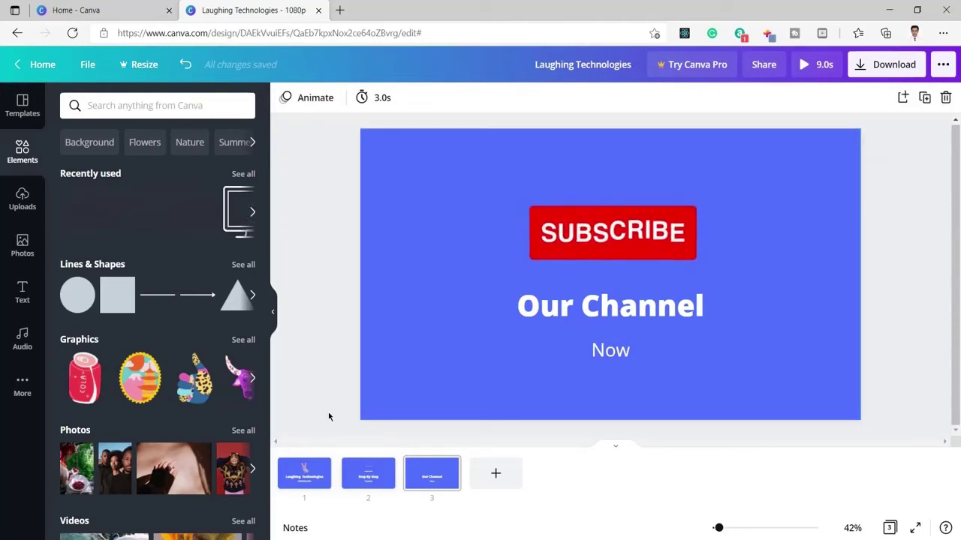
Add the uploaded OK logo to the first page, shrink it to under a third and place it in the page's lower-left corner.
left_click(303, 480)
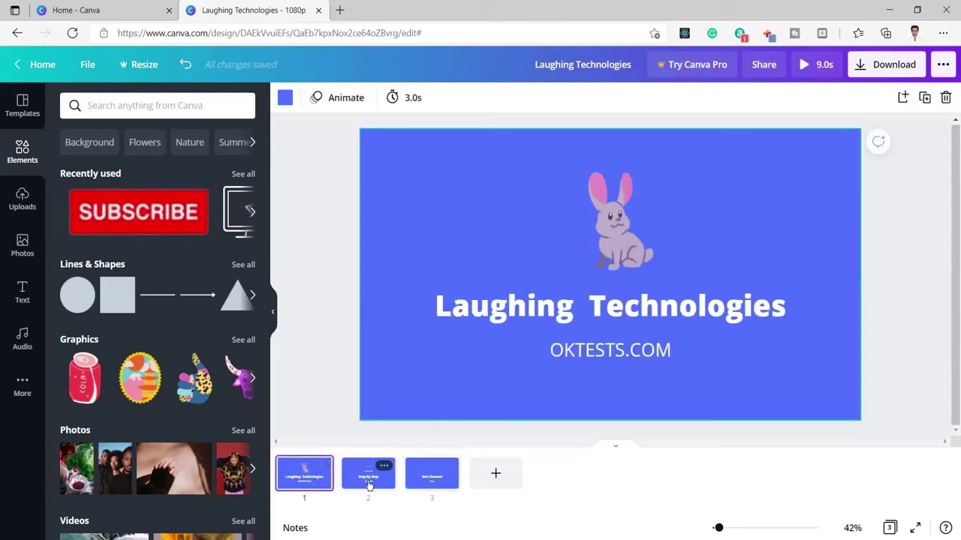
left_click(369, 485)
left_click(426, 485)
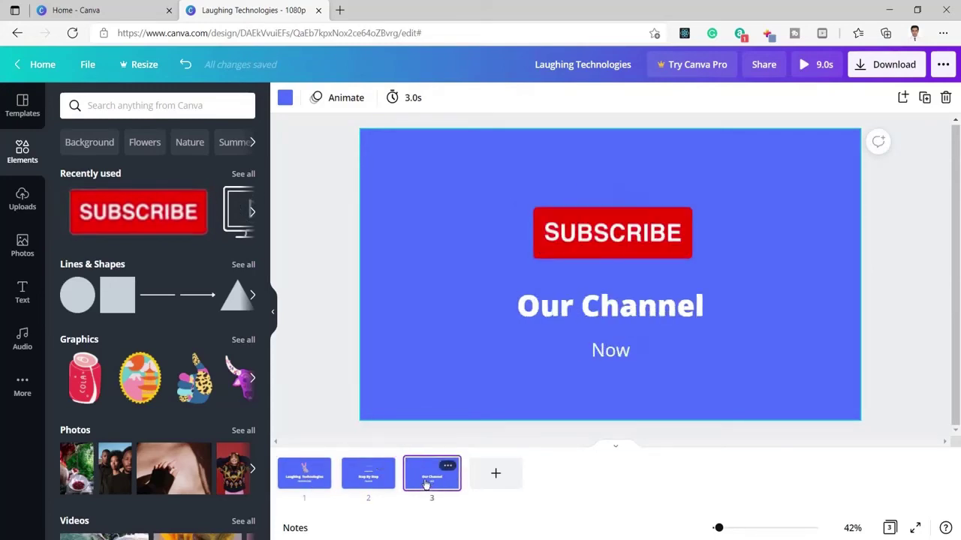
left_click(304, 484)
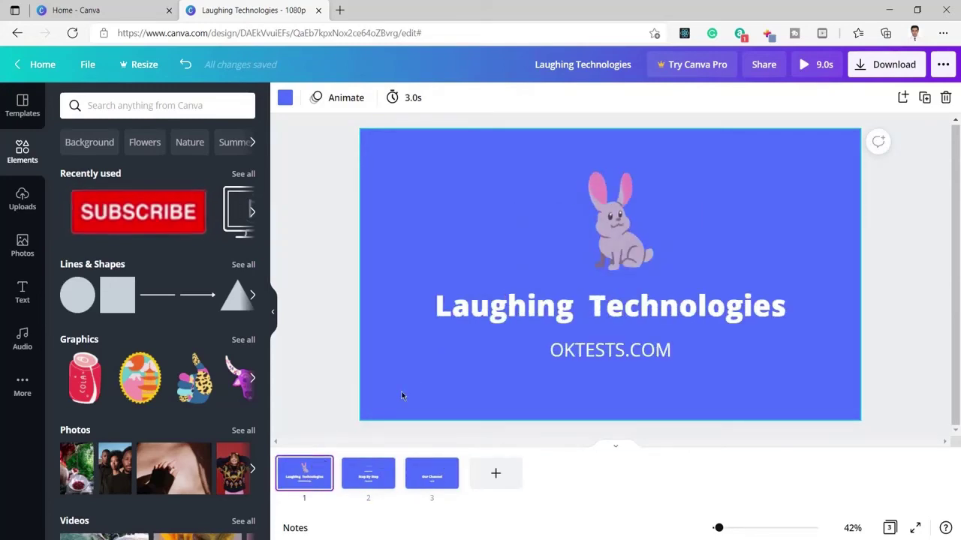
left_click(23, 203)
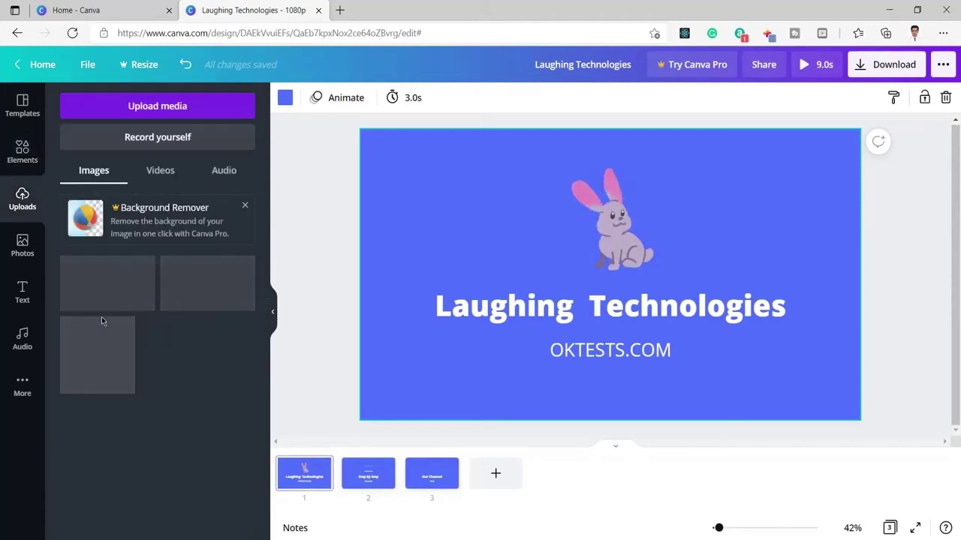
left_click(75, 369)
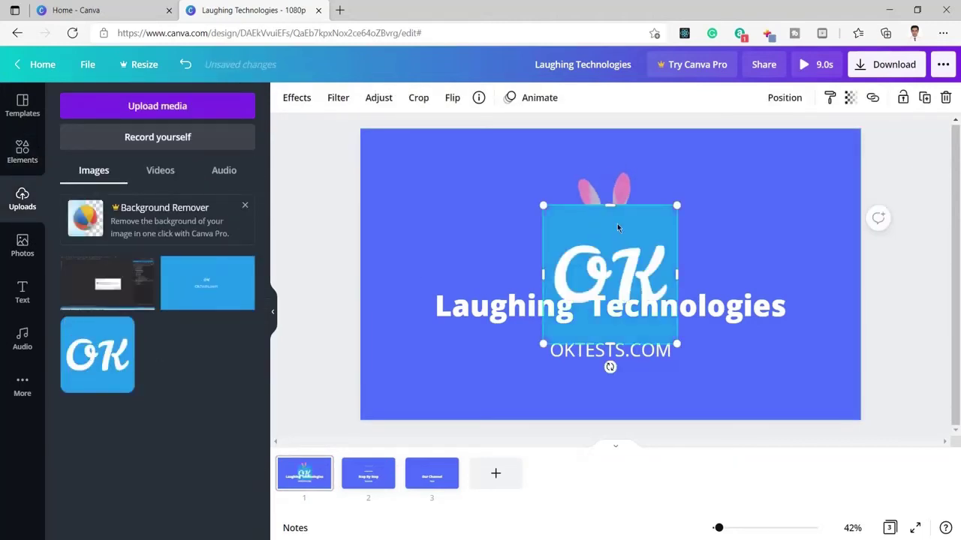
left_click_drag(612, 301, 585, 319)
left_click(569, 328)
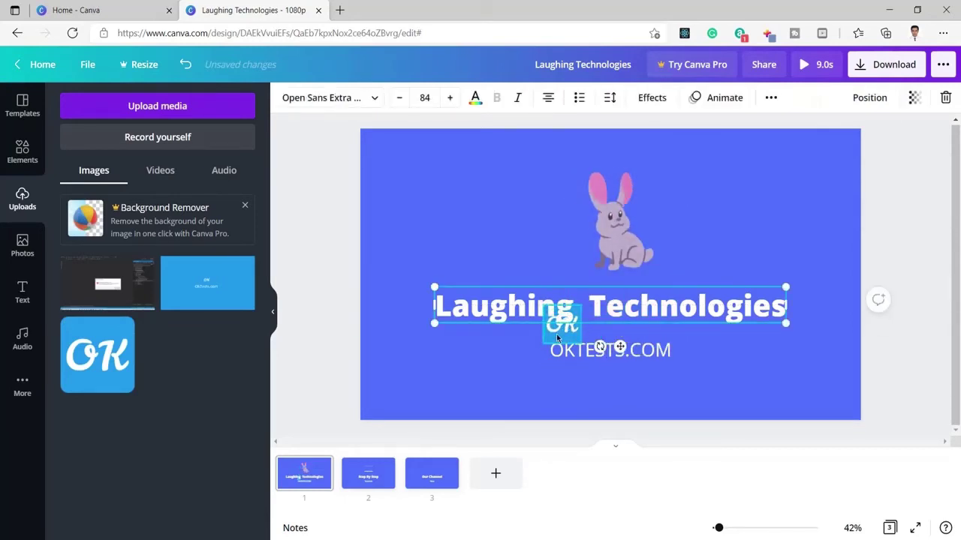
left_click(556, 334)
left_click_drag(554, 333, 386, 400)
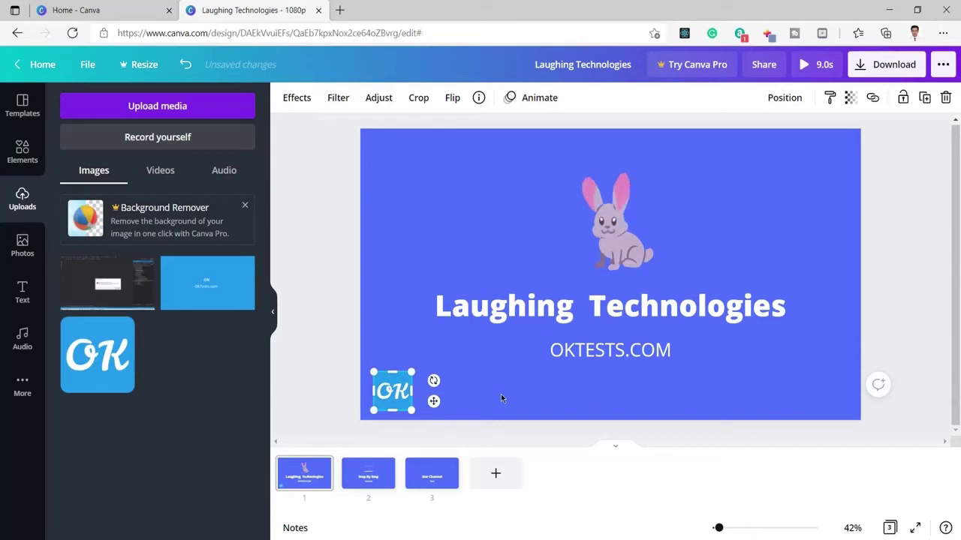
Copy the OK logo from the first page to the same corner of the second page.
left_click(480, 318)
left_click(375, 462)
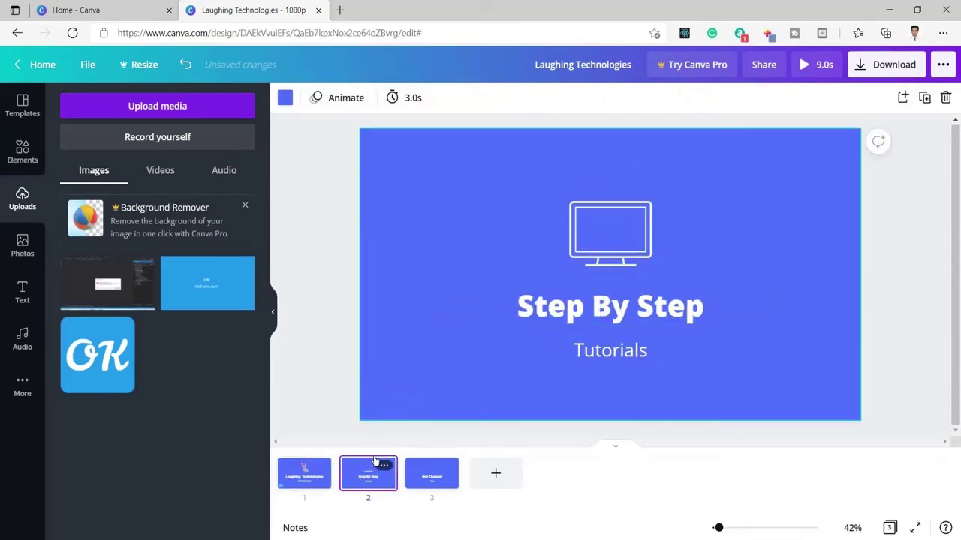
key("ctrl+v")
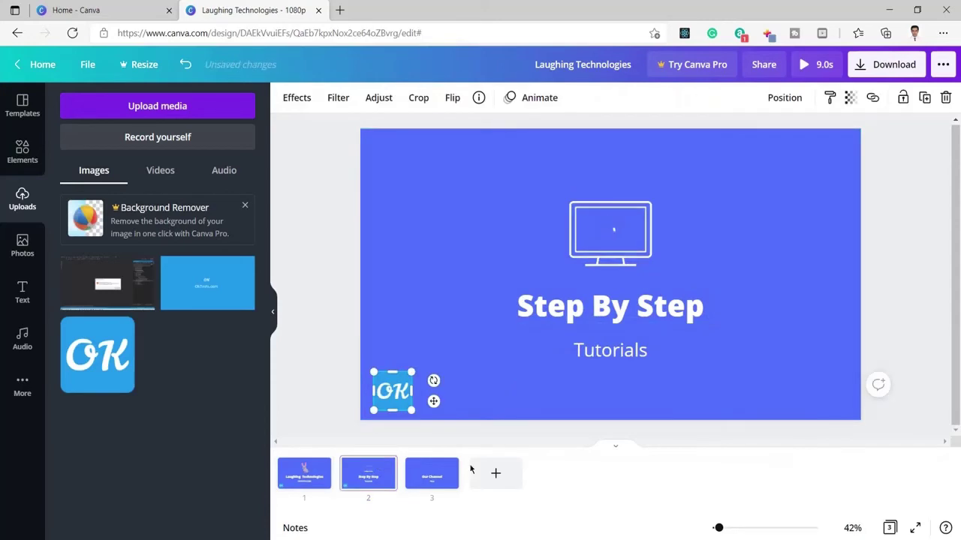
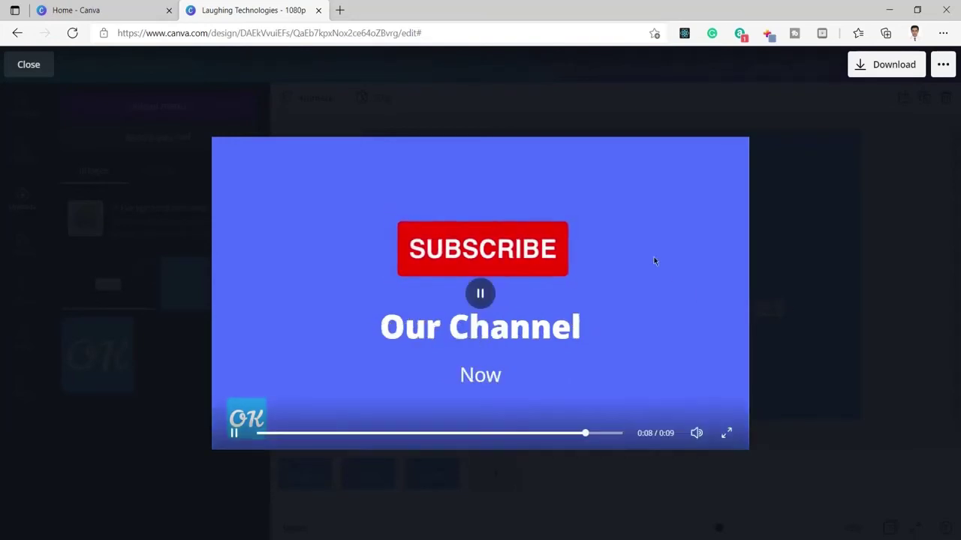
Close the video preview and set the timing of the first and second pages to 2.0 seconds each.
left_click(829, 283)
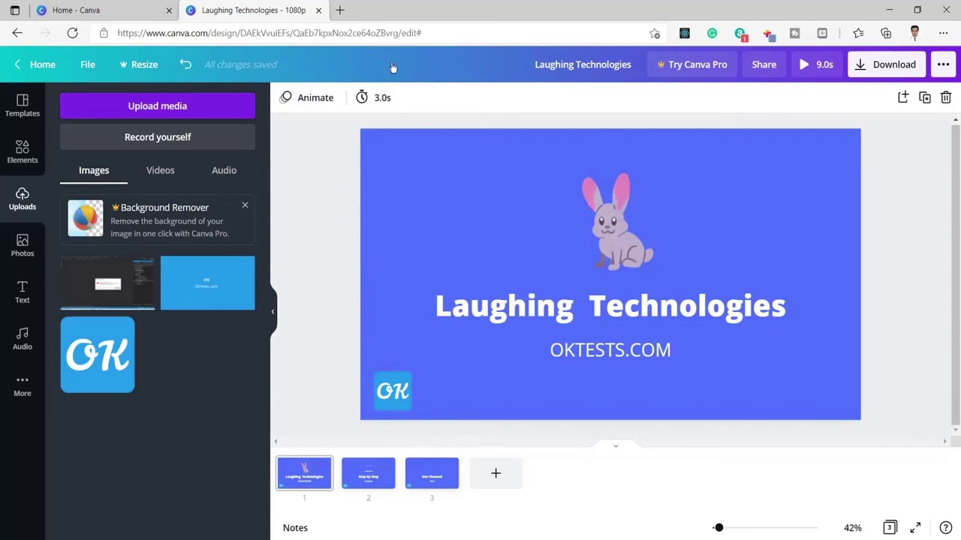
left_click(381, 98)
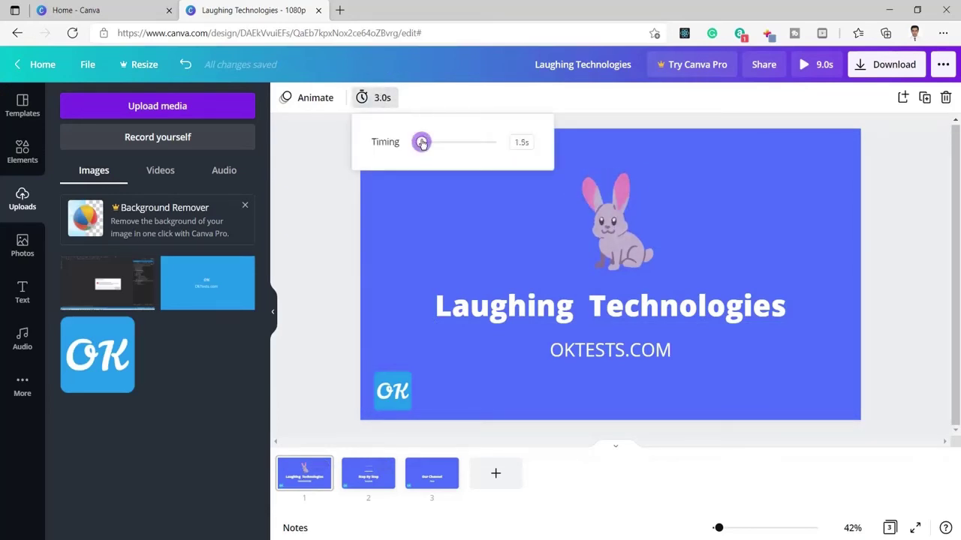
left_click_drag(422, 143, 423, 144)
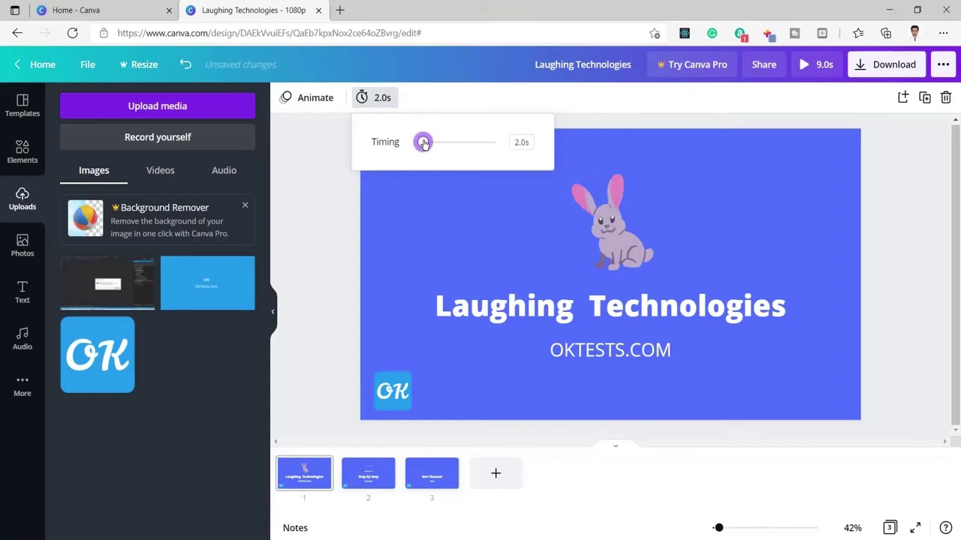
left_click(364, 480)
left_click(396, 99)
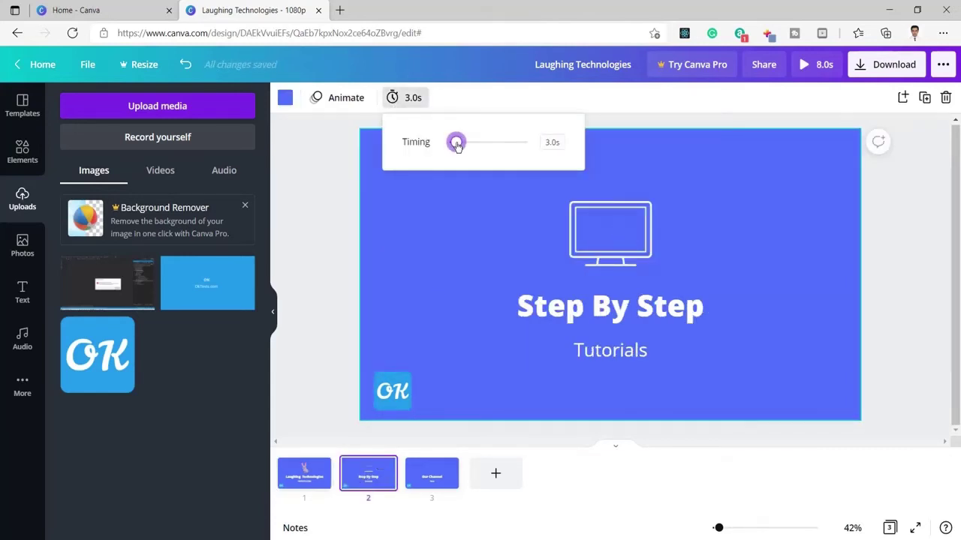
left_click_drag(456, 144, 455, 147)
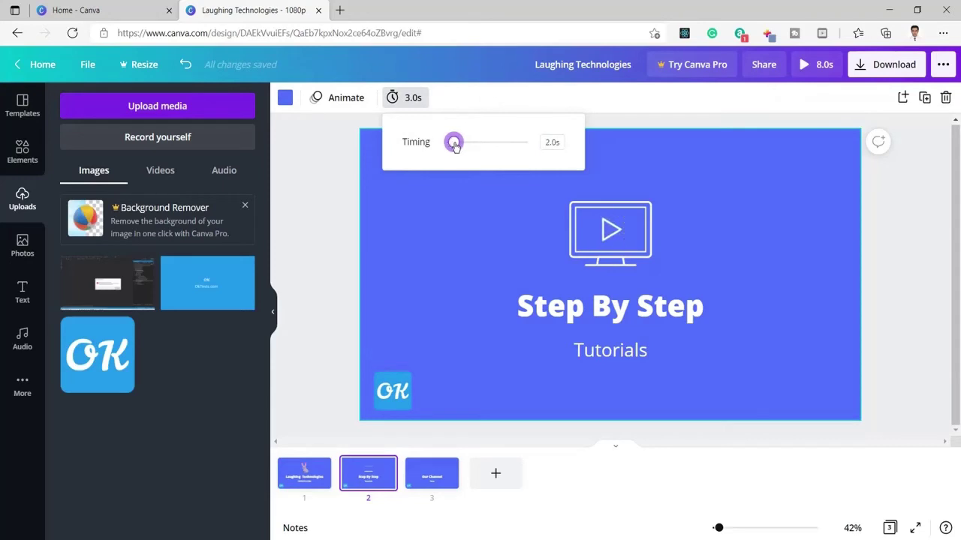
Shorten the third page's timing to 1.5 seconds.
left_click(426, 481)
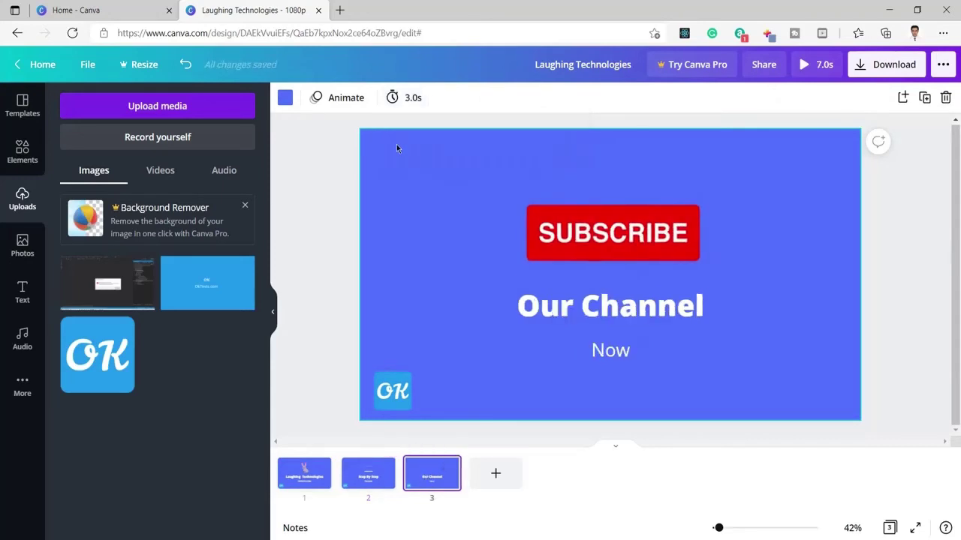
left_click(404, 97)
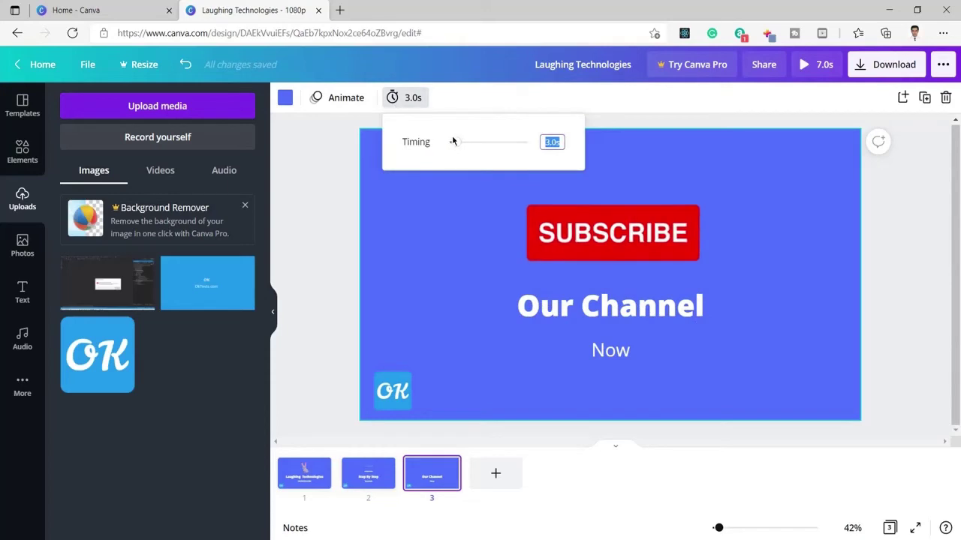
left_click_drag(455, 145, 453, 146)
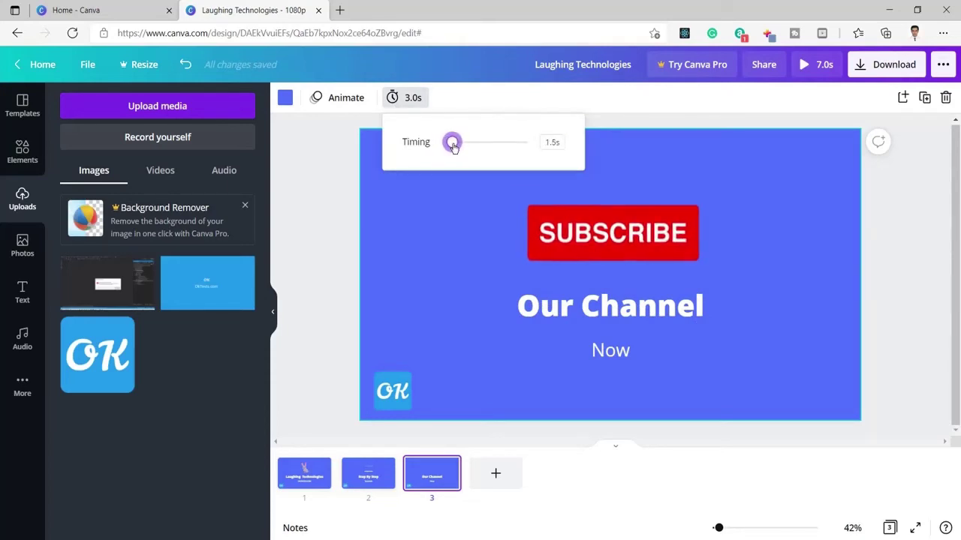
Set the third page's timing to 3.0 seconds and close the timing setting.
left_click_drag(454, 146, 458, 149)
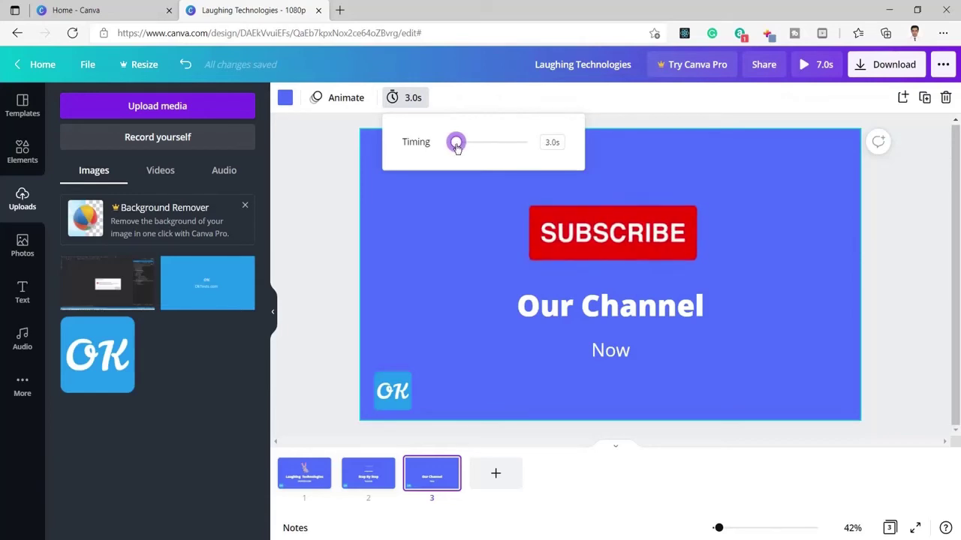
left_click(433, 214)
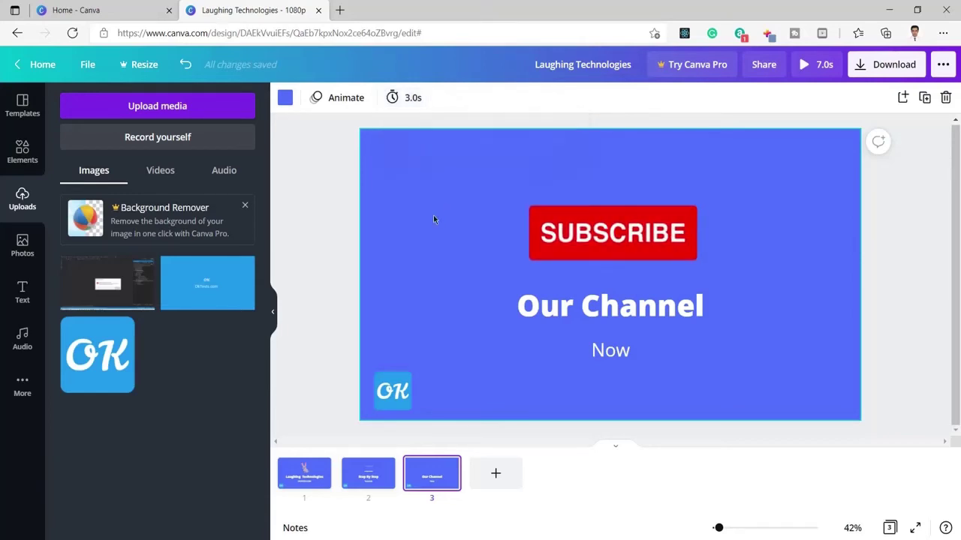
left_click(332, 299)
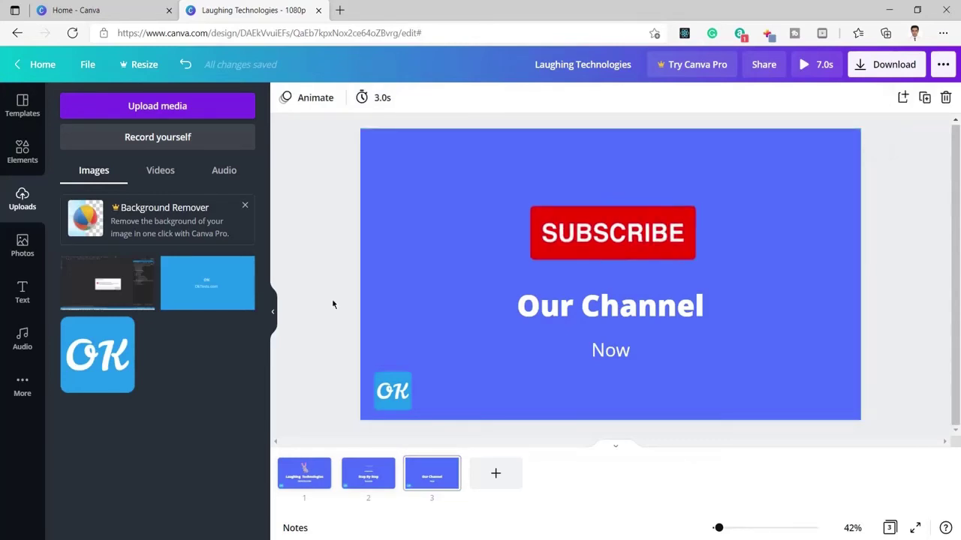
Add the Happy Whistling Ukulele track to the video, shift its used section to around the middle of the track and preview it.
left_click(23, 340)
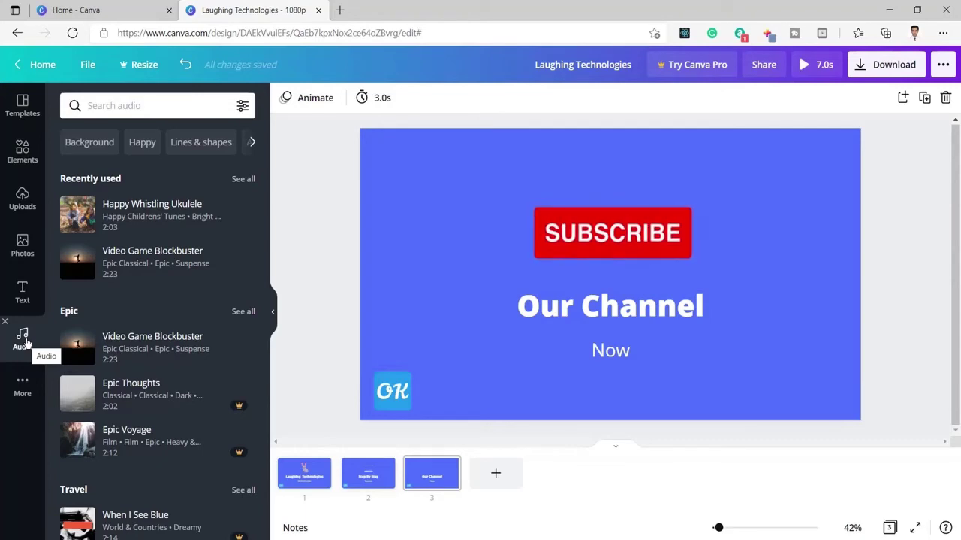
left_click(150, 214)
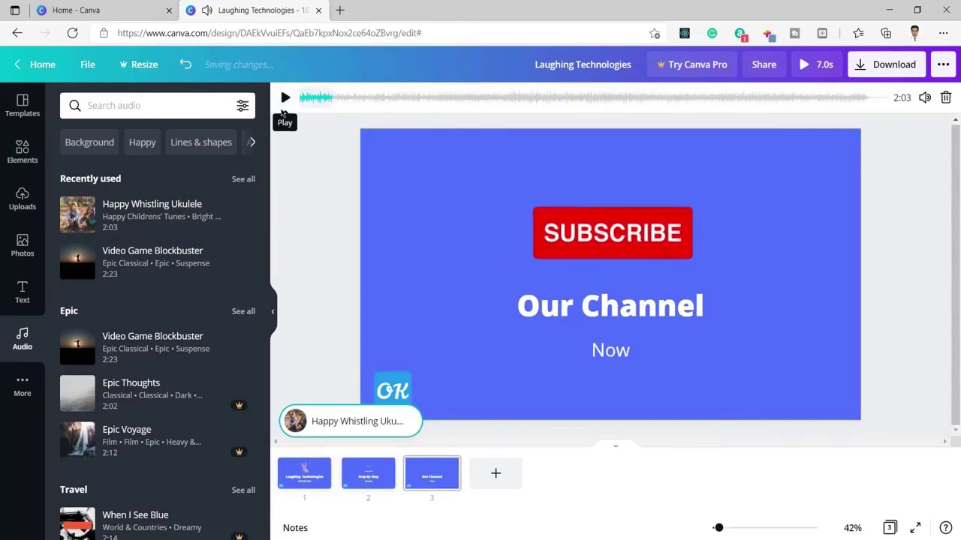
left_click(285, 99)
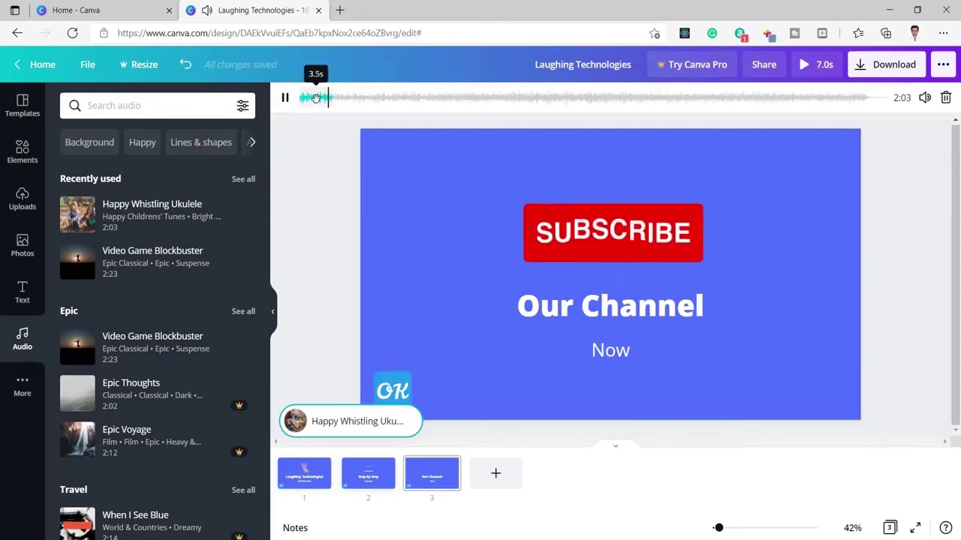
left_click_drag(323, 97, 565, 97)
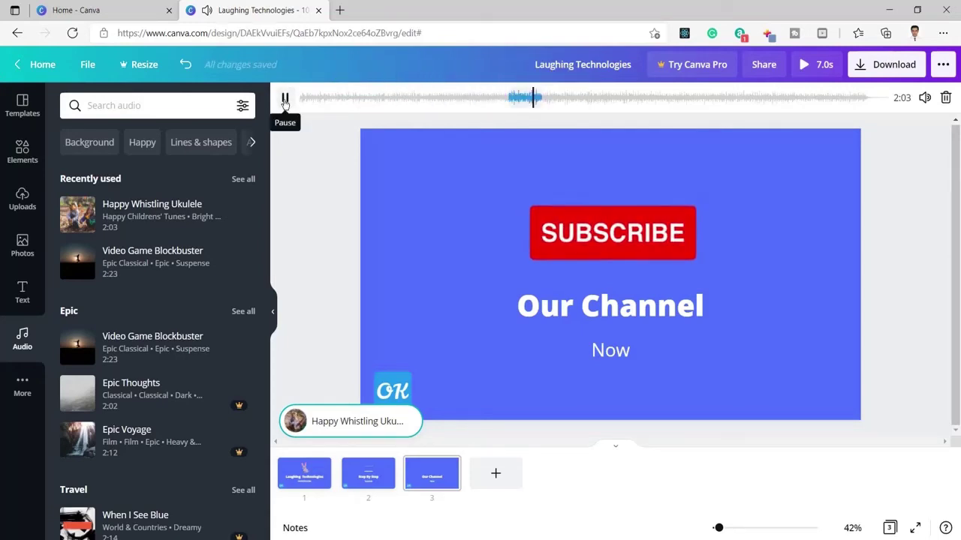
left_click(284, 97)
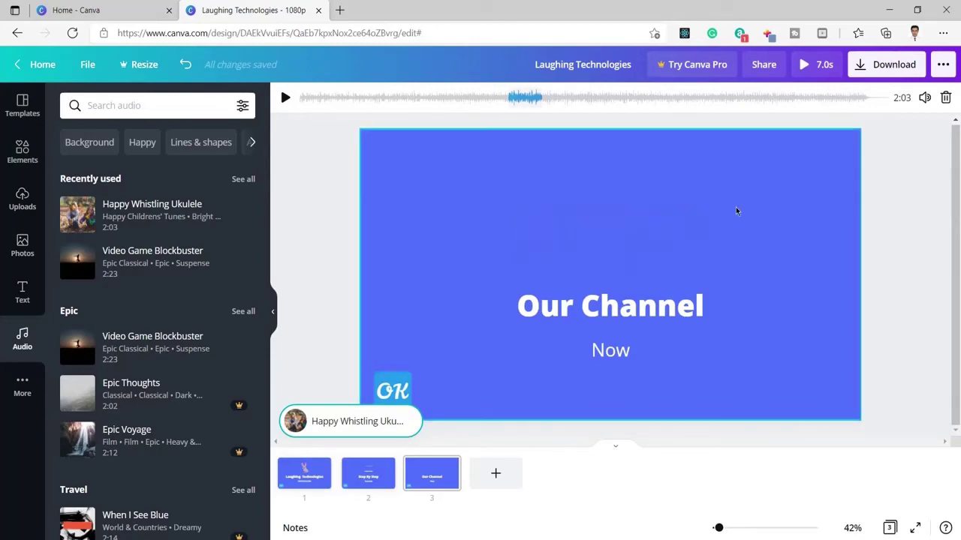
Download all three pages as an MP4 video and dismiss the Canva Pro offer.
left_click(890, 67)
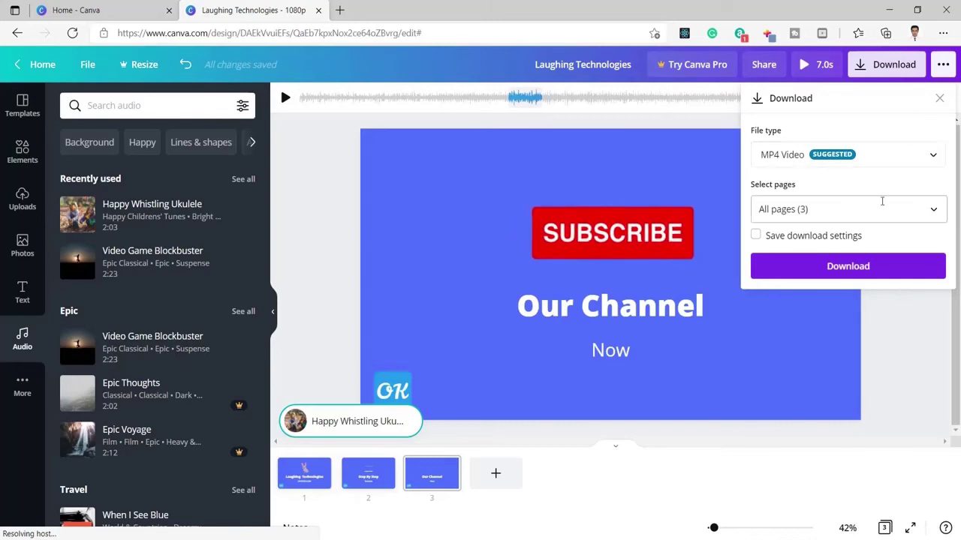
left_click(850, 266)
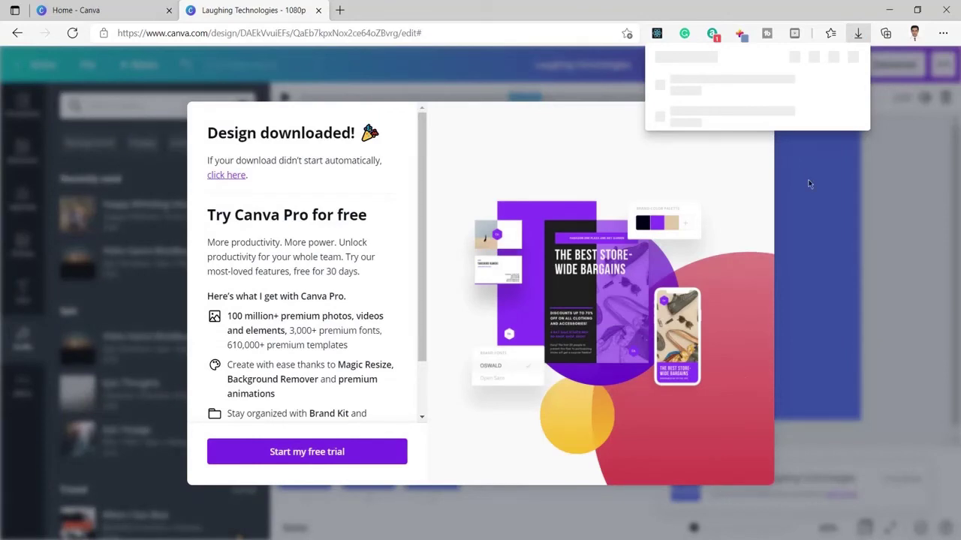
left_click(802, 262)
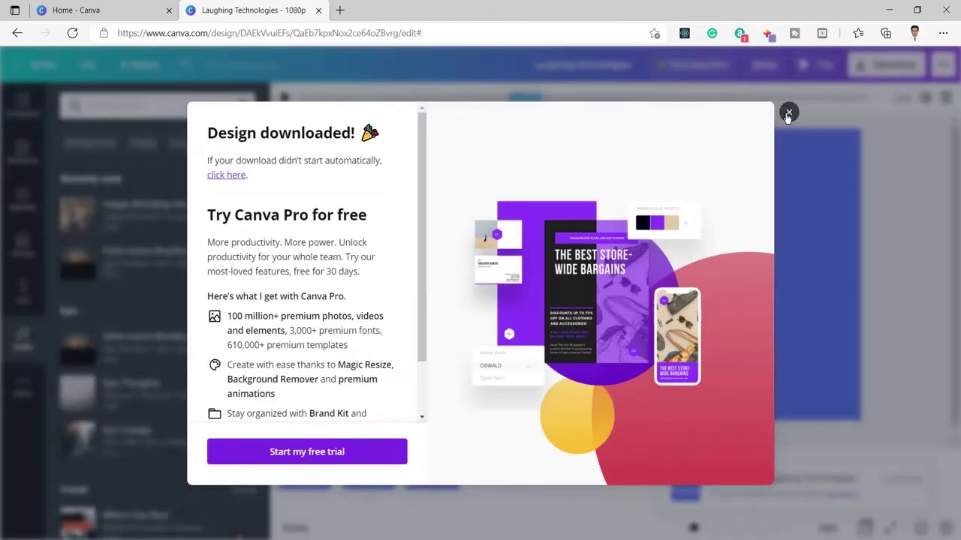
left_click(789, 113)
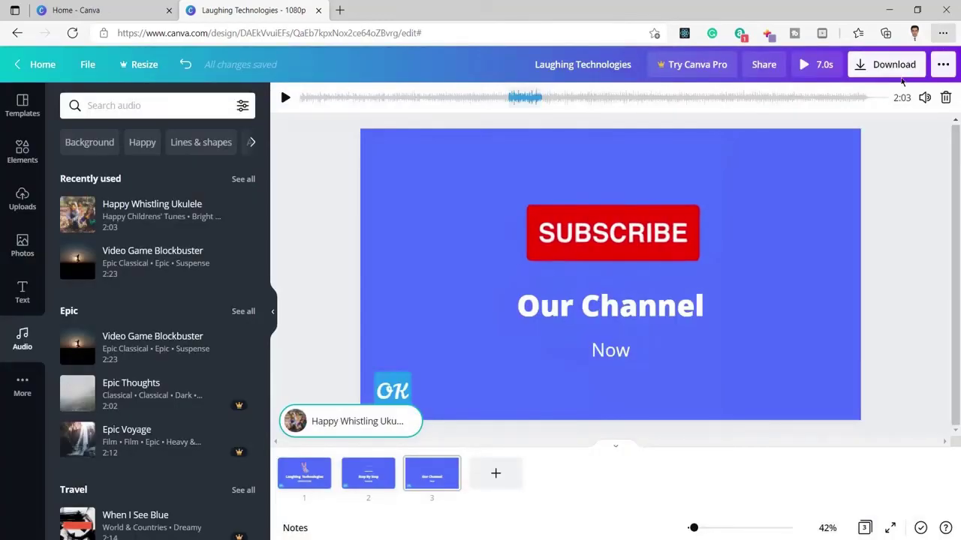
Locate the downloaded Laughing Technologies (2).mp4 in its folder, play it, and return to the design.
left_click(942, 33)
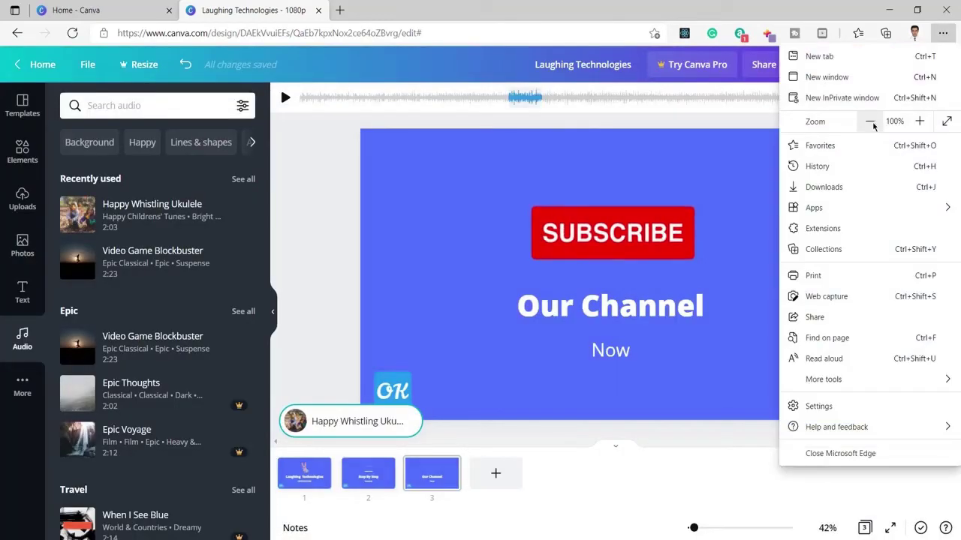
left_click(852, 188)
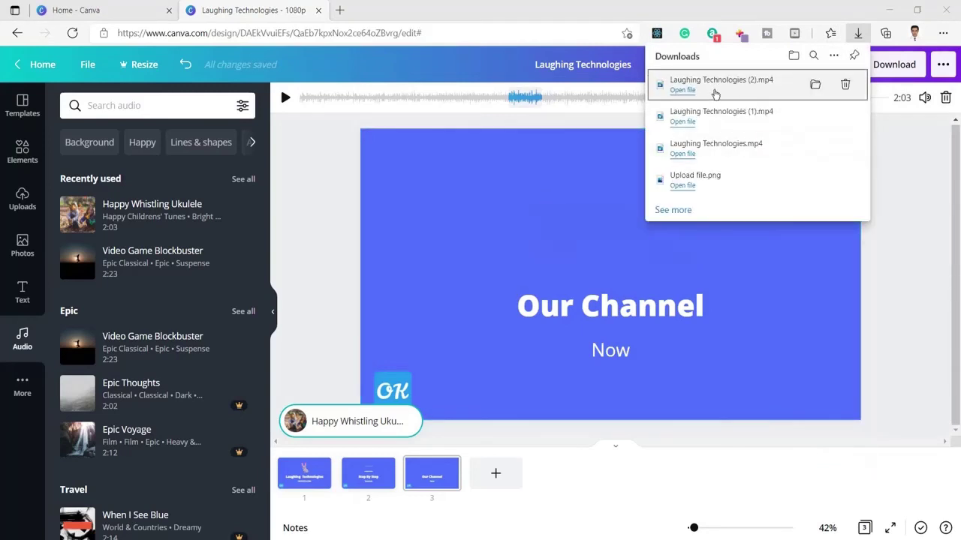
left_click(816, 88)
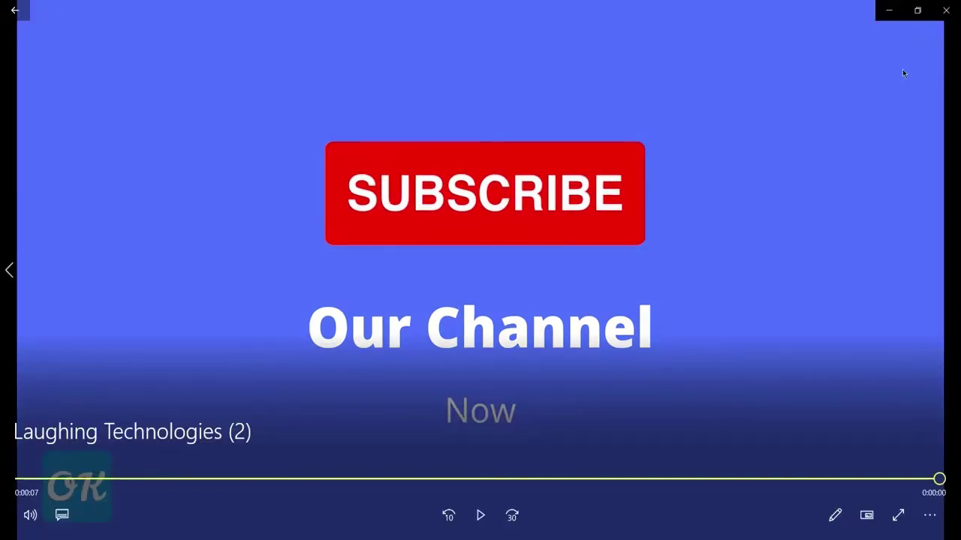
left_click(946, 12)
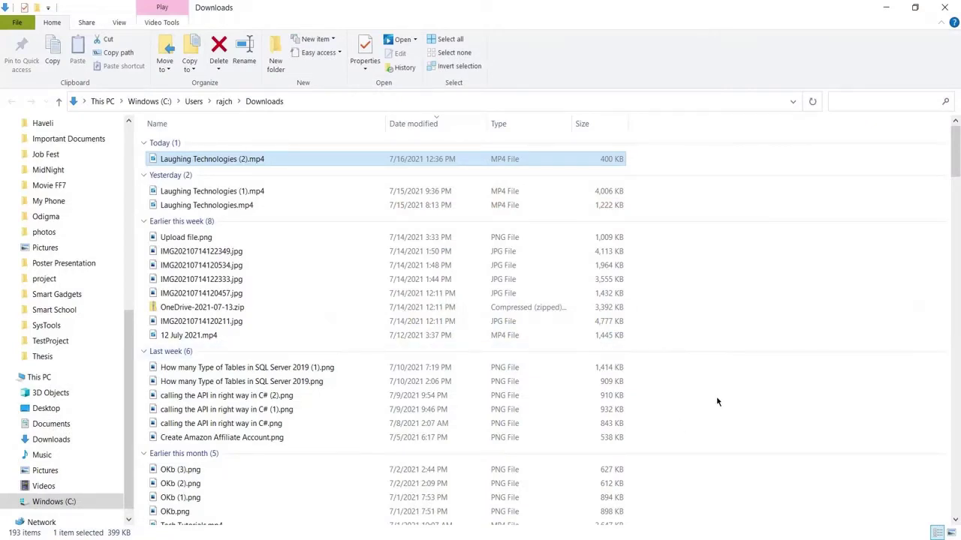
left_click(944, 7)
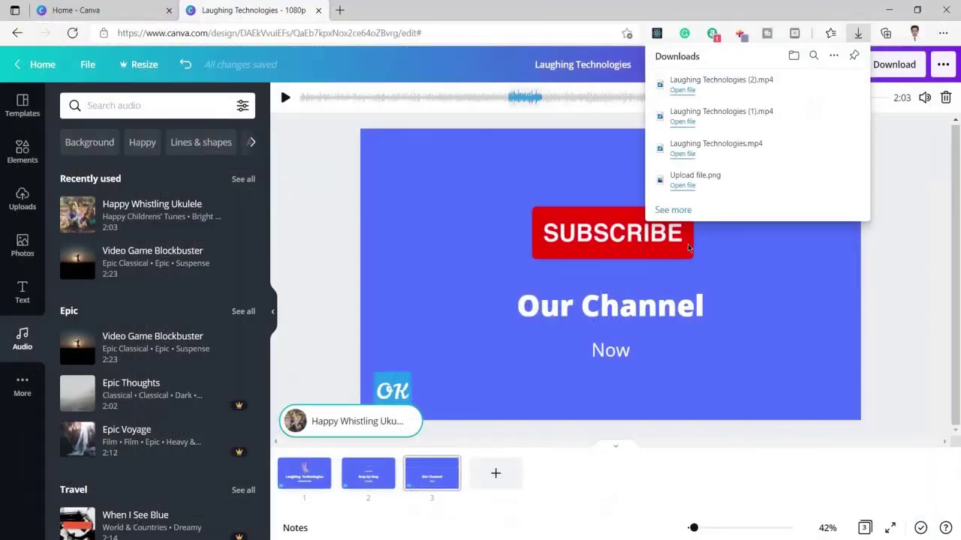
left_click(892, 300)
left_click(777, 149)
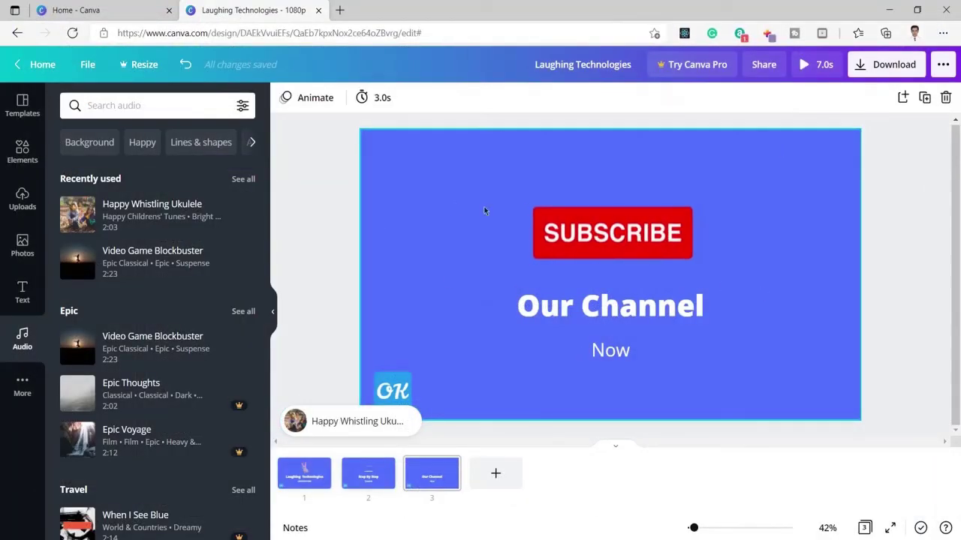
Search the photo library for "blue background" and add the free dark blue photo with the glowing light burst to the first page.
left_click(471, 185)
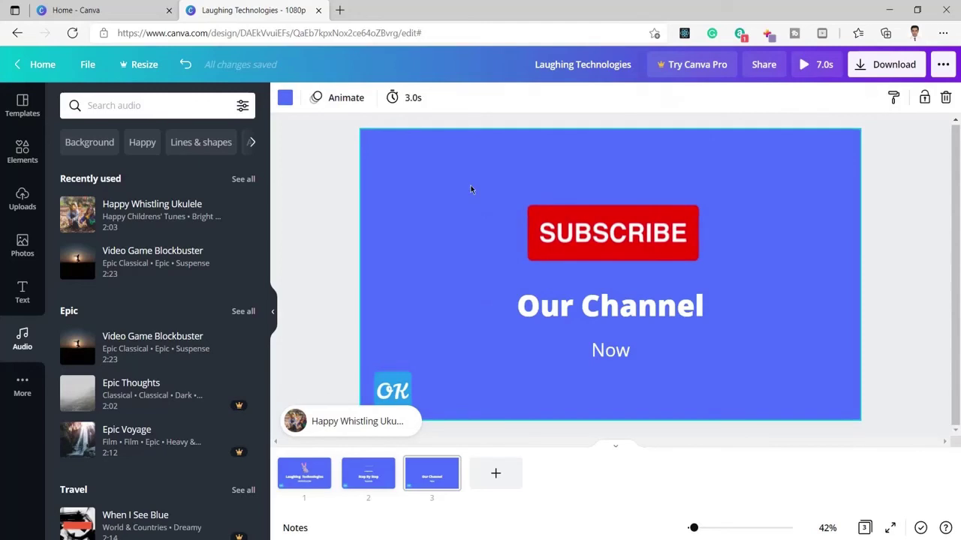
left_click(23, 148)
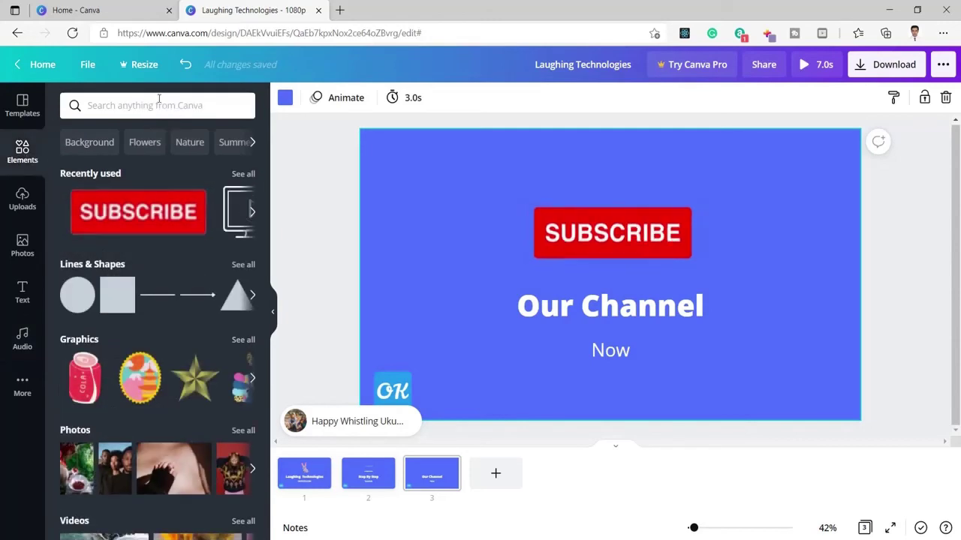
left_click(162, 105)
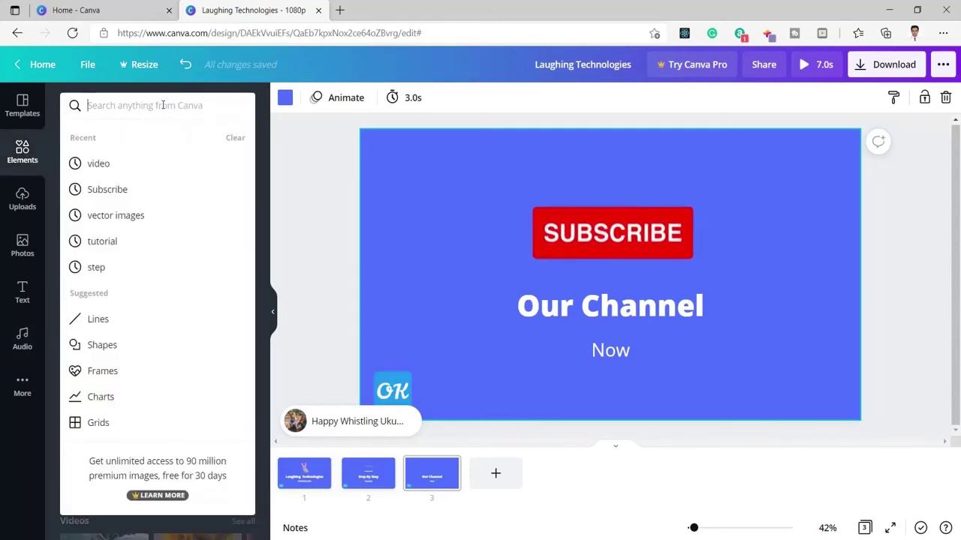
left_click(22, 253)
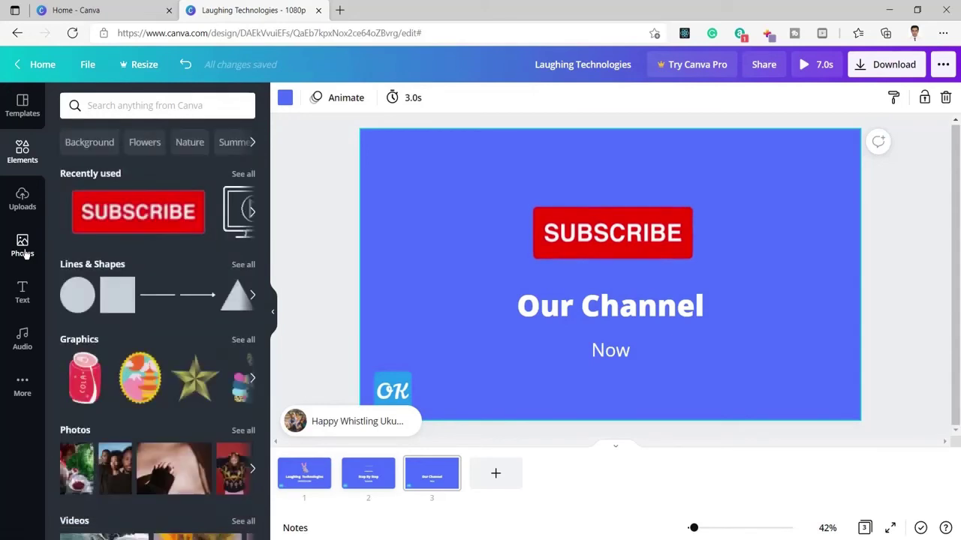
left_click(23, 253)
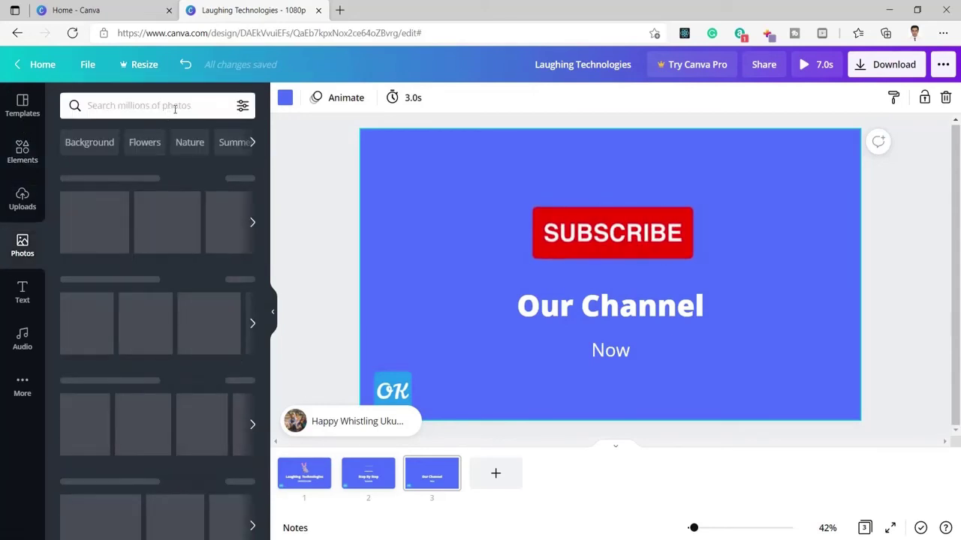
left_click(175, 109)
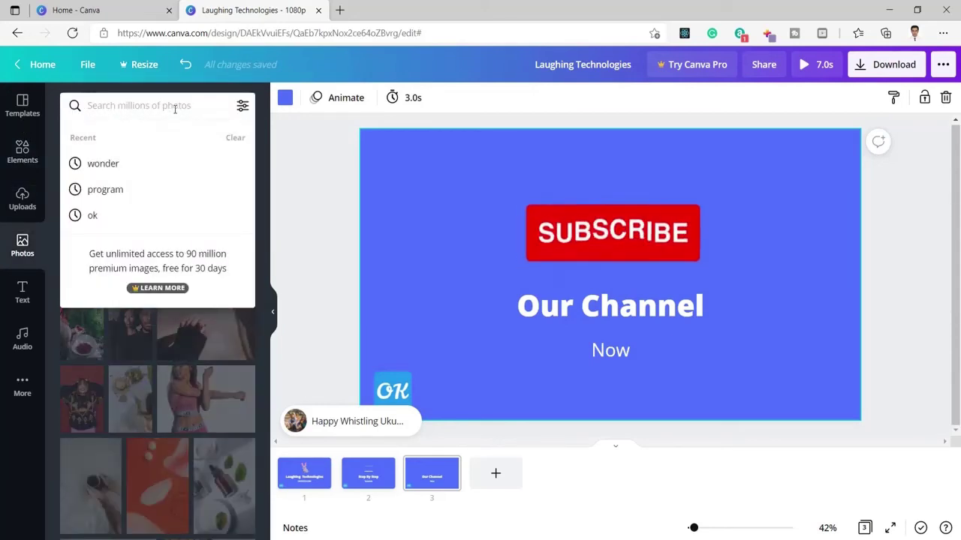
type("blur")
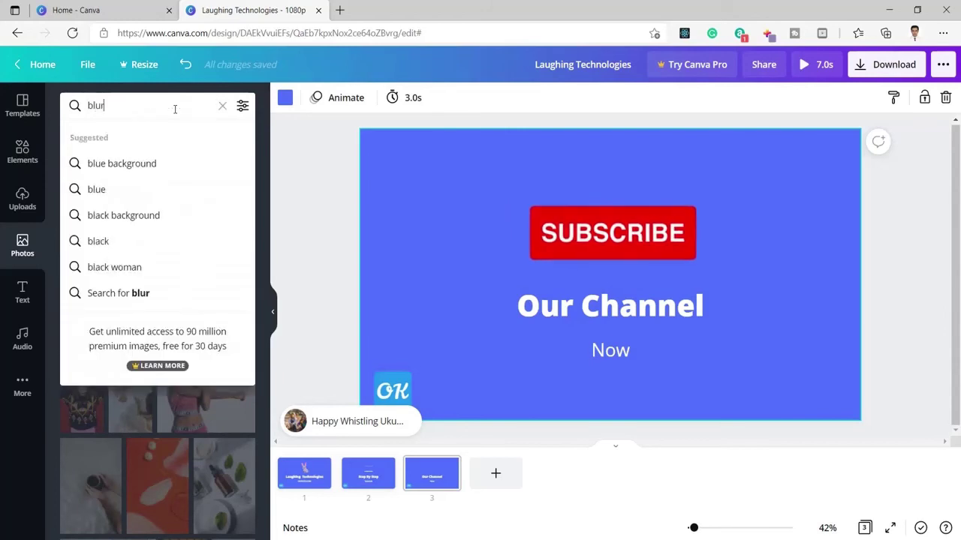
left_click(150, 167)
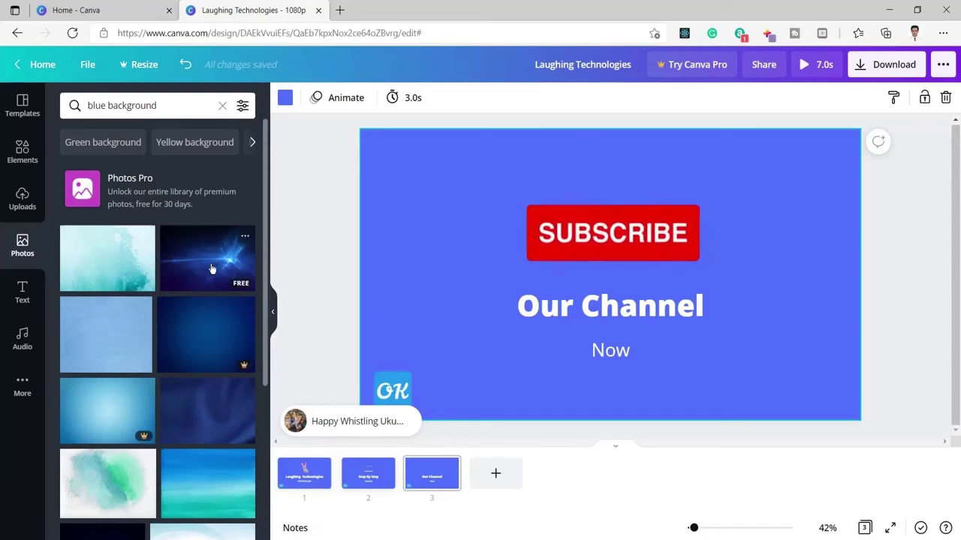
left_click(308, 476)
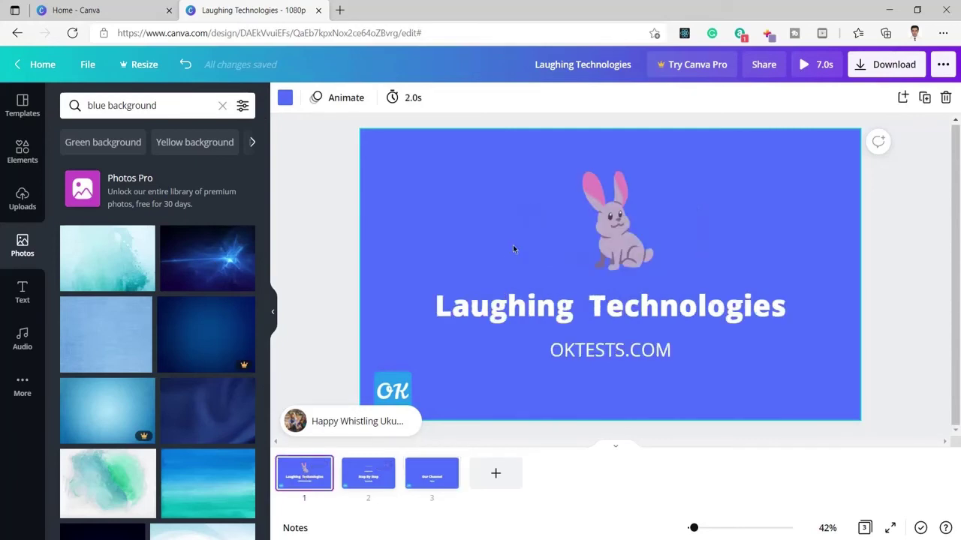
left_click(204, 254)
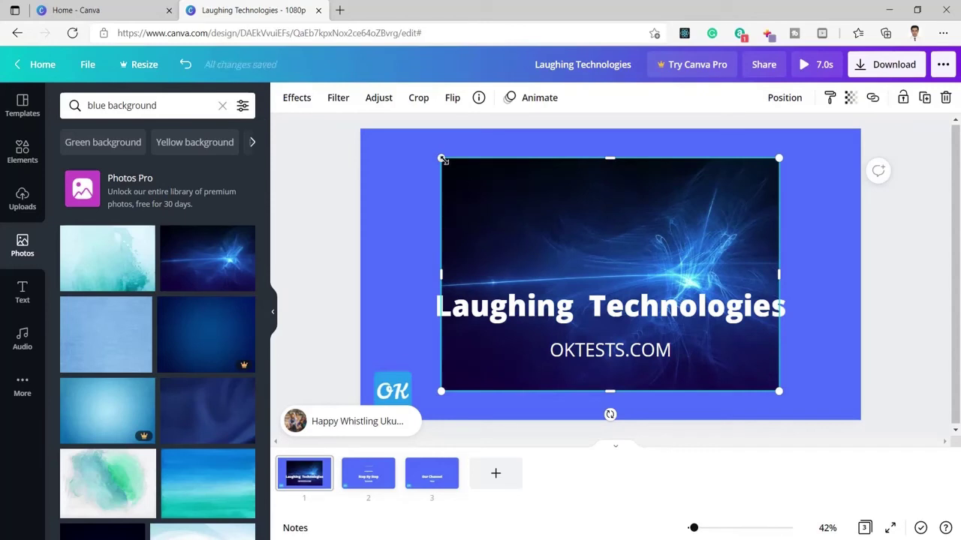
Align the light-burst photo with the first page's upper-left corner and enlarge it to cover the whole page.
left_click_drag(411, 148, 367, 137)
left_click_drag(366, 138, 379, 126)
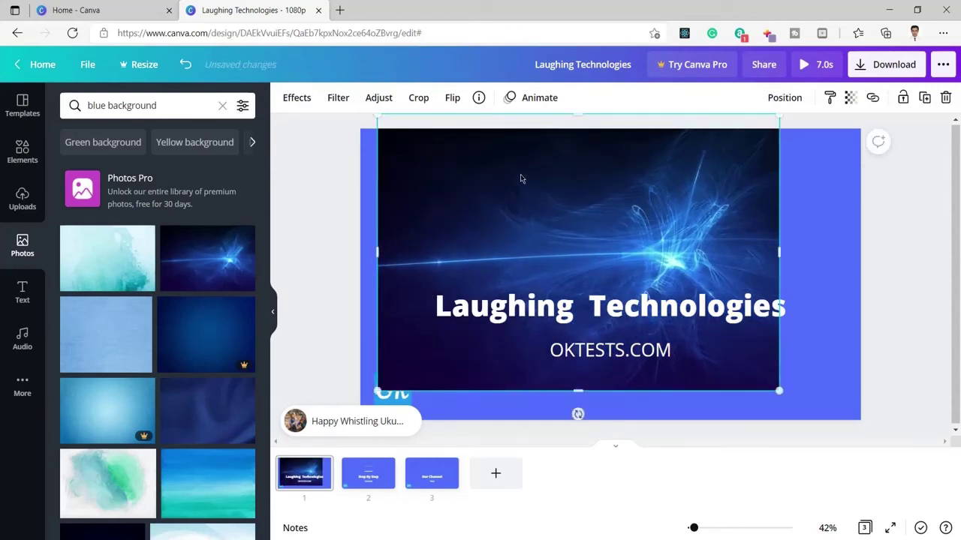
left_click_drag(507, 206, 505, 188)
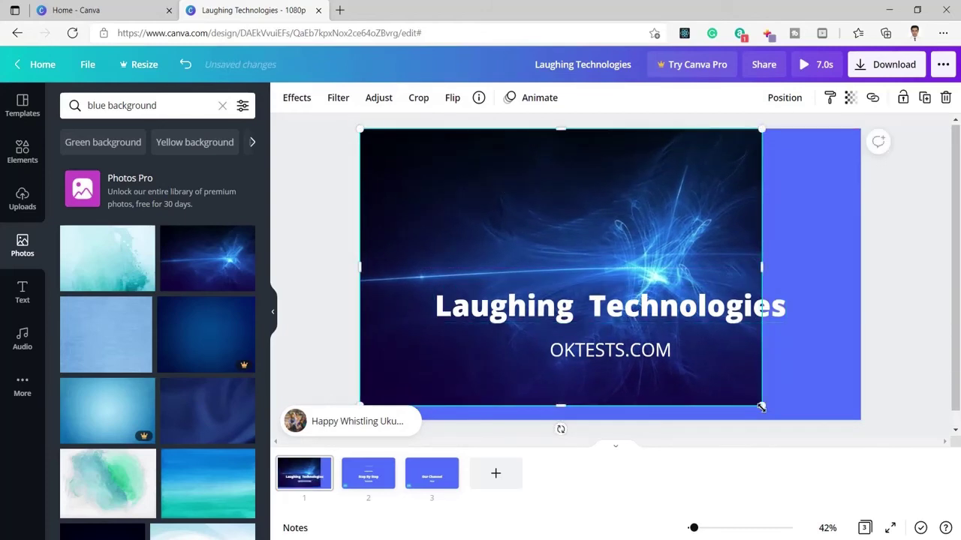
left_click_drag(767, 405, 899, 403)
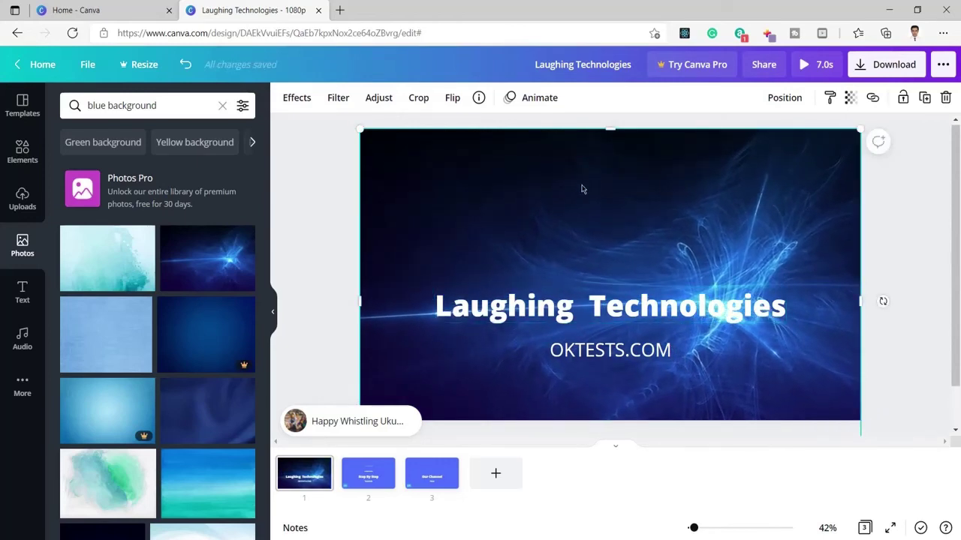
Send the light-burst photo to the back, behind the first page's rabbit, text and OK logo.
right_click(593, 210)
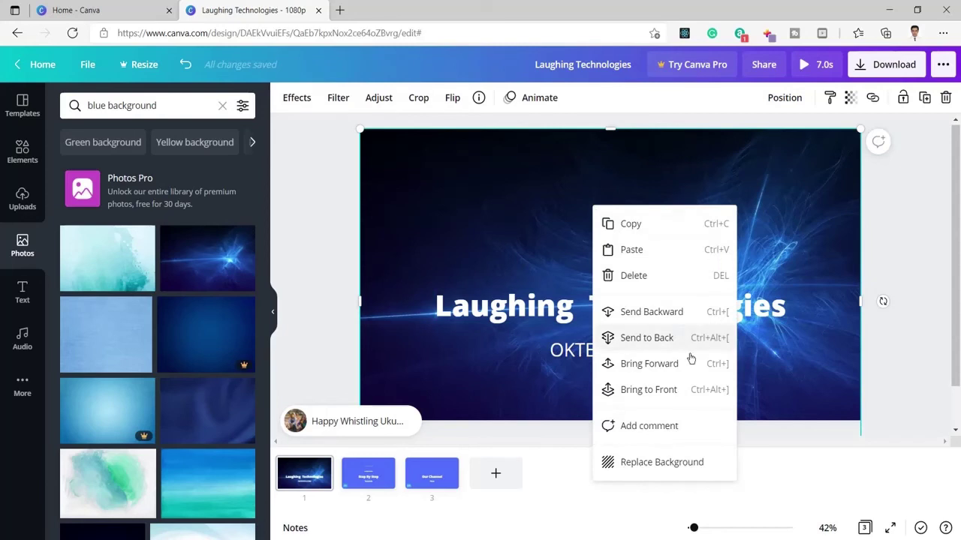
left_click(677, 312)
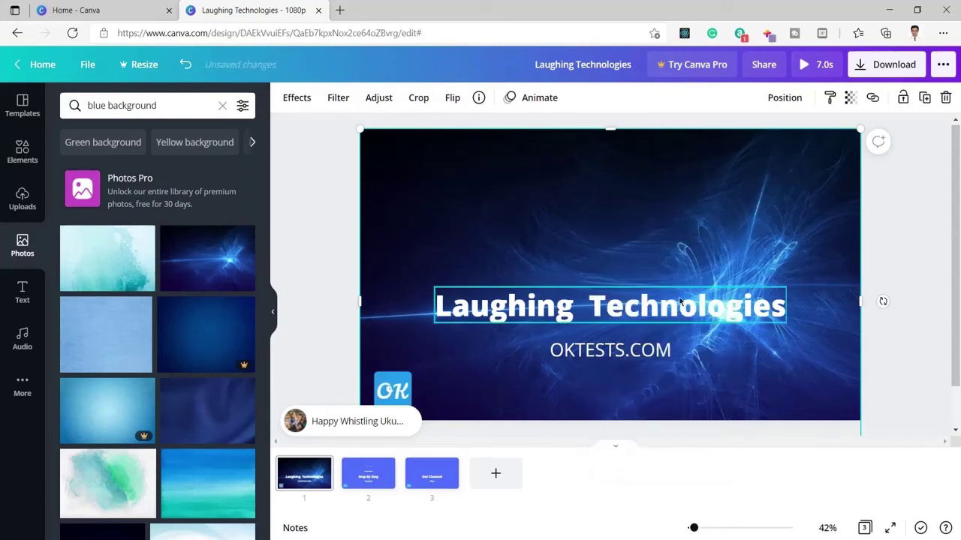
right_click(684, 200)
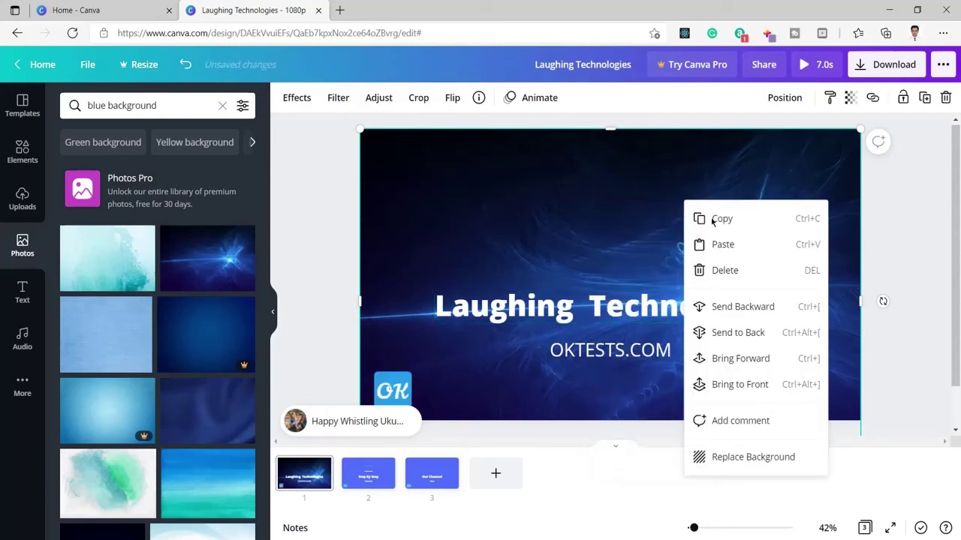
left_click(752, 337)
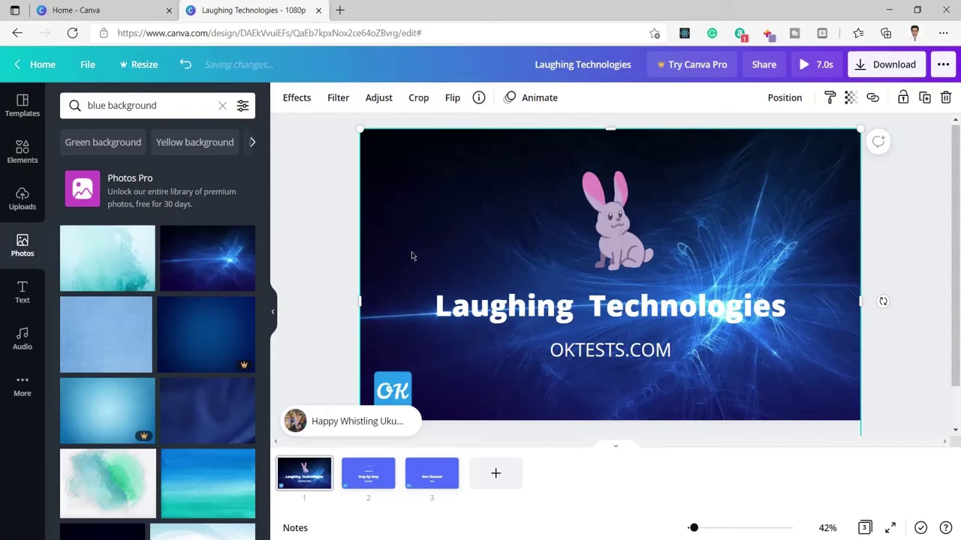
Paste the light-burst photo onto the second page and send it to the back, behind the monitor graphic, text and OK logo.
left_click(368, 486)
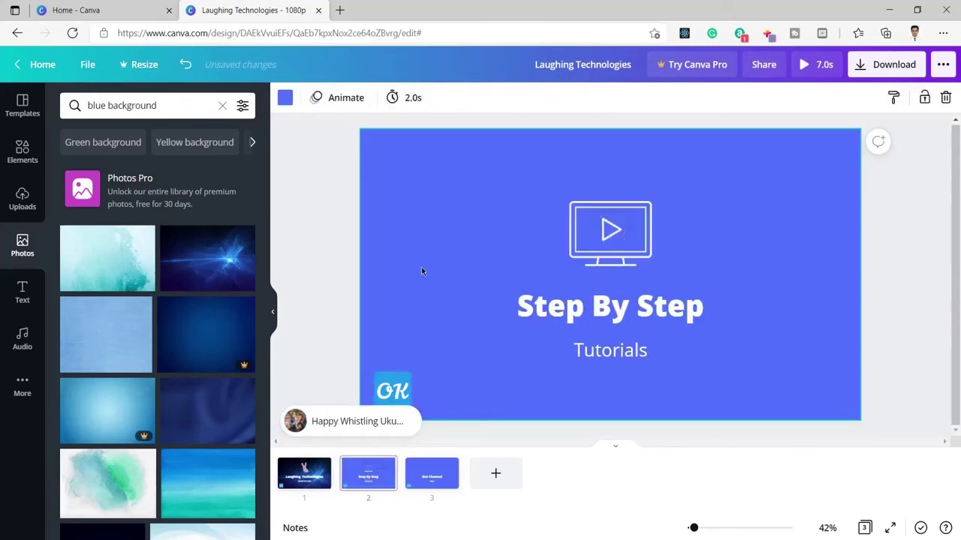
right_click(563, 245)
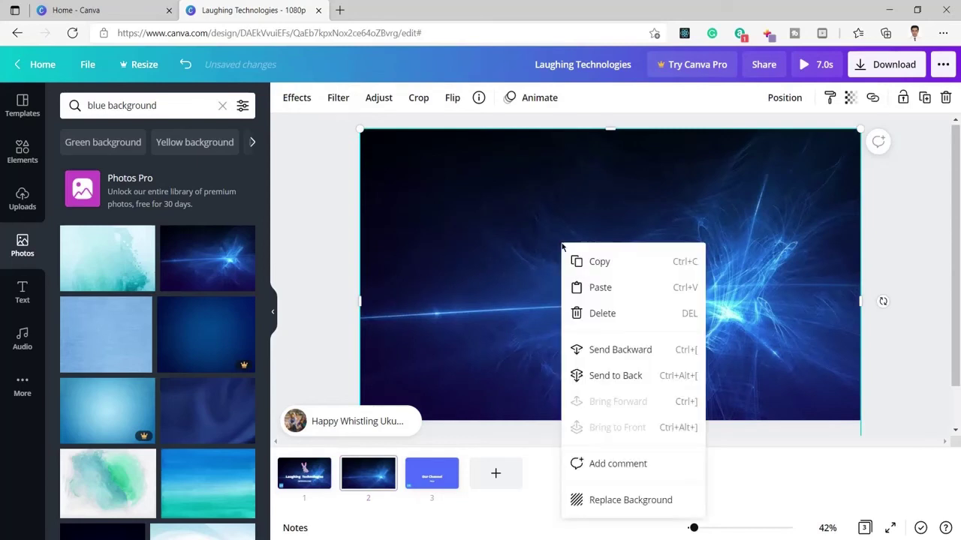
left_click(656, 353)
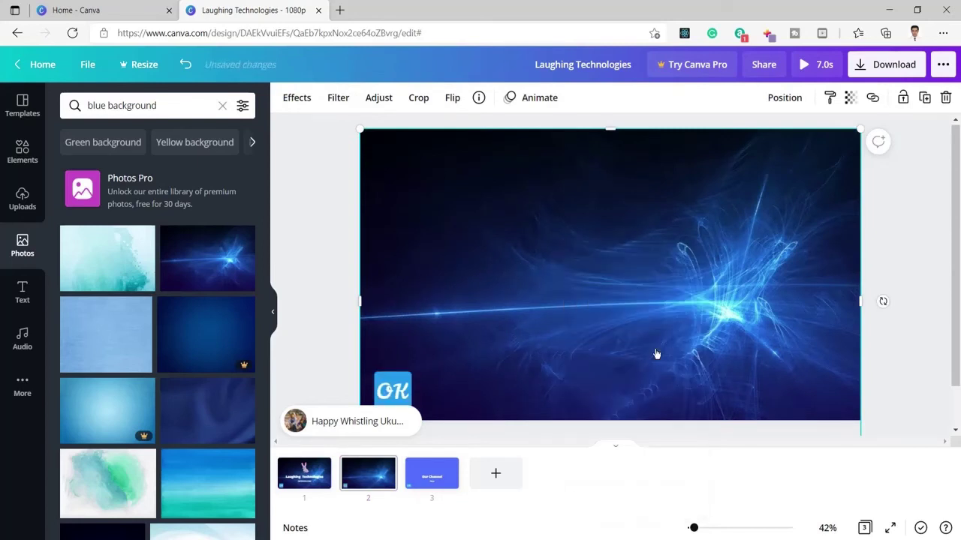
right_click(721, 230)
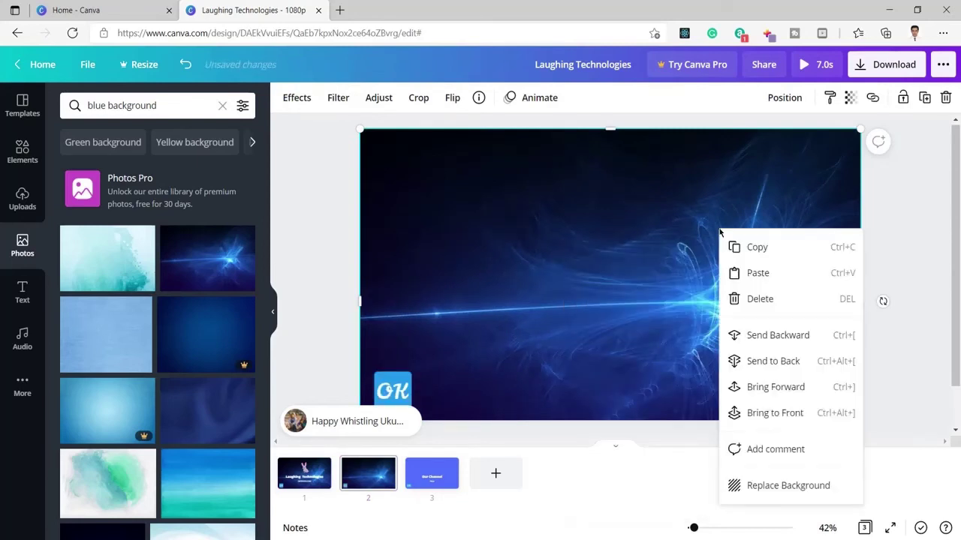
left_click(777, 362)
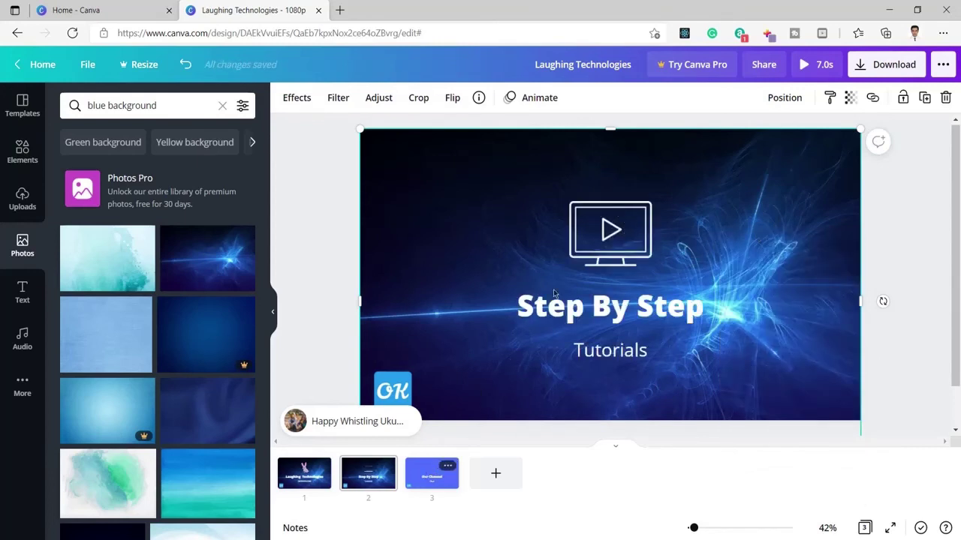
Paste the light-burst photo onto the third page and send it behind the SUBSCRIBE graphic, text and OK logo.
left_click(430, 476)
key("ctrl+v")
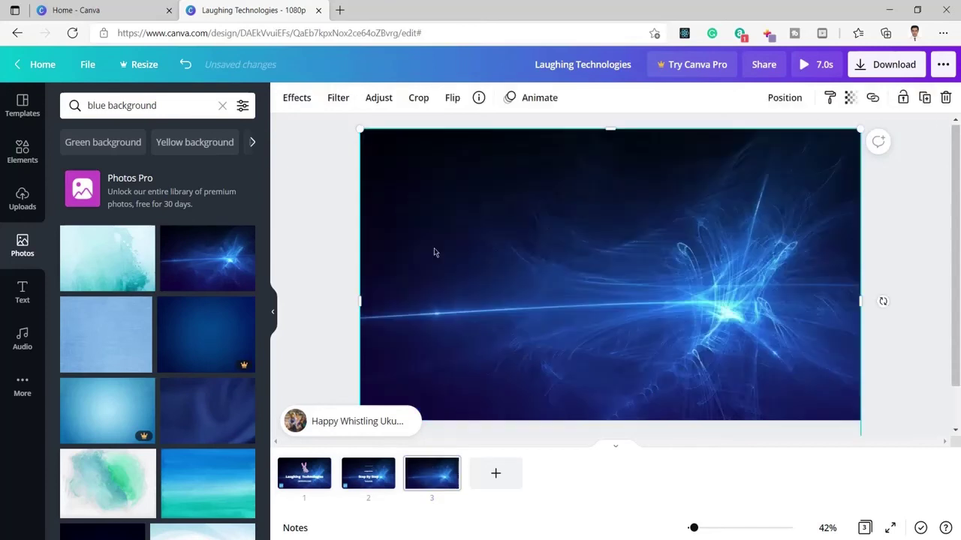
right_click(434, 253)
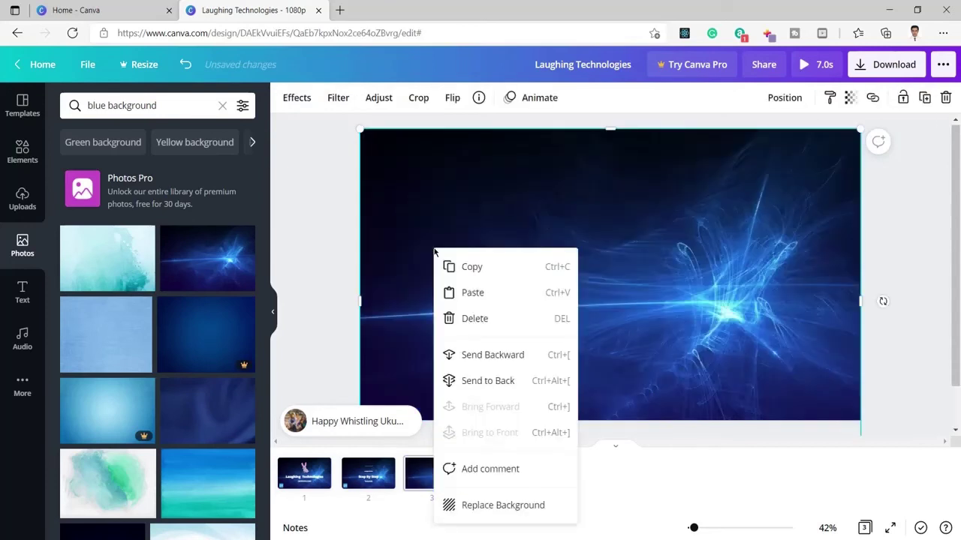
left_click(489, 379)
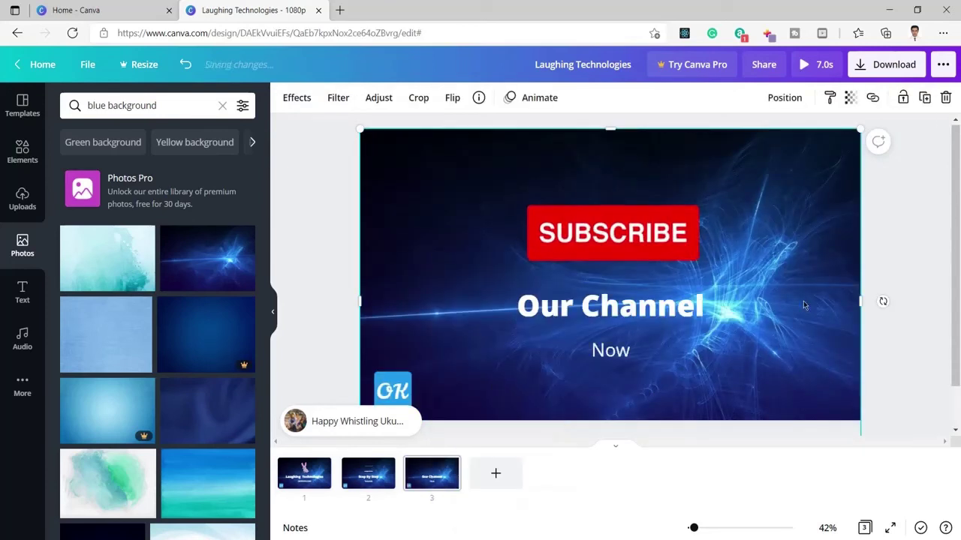
left_click(922, 289)
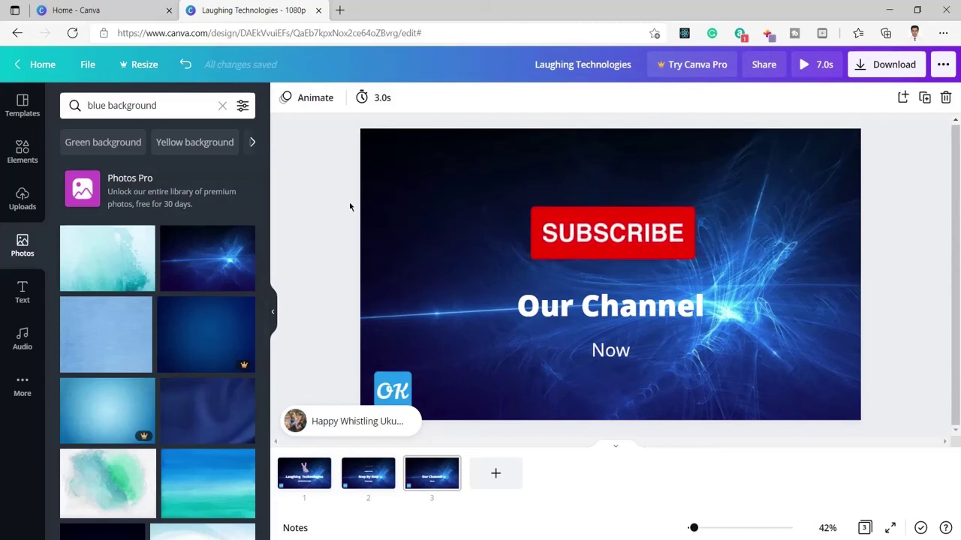
Preview the complete video, and download all three pages as an MP4 video.
left_click(803, 65)
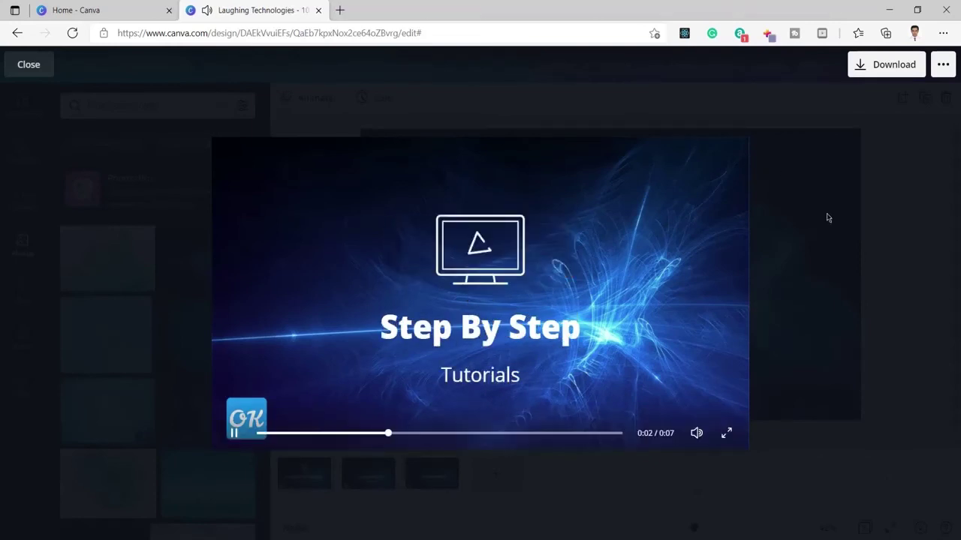
key("Escape")
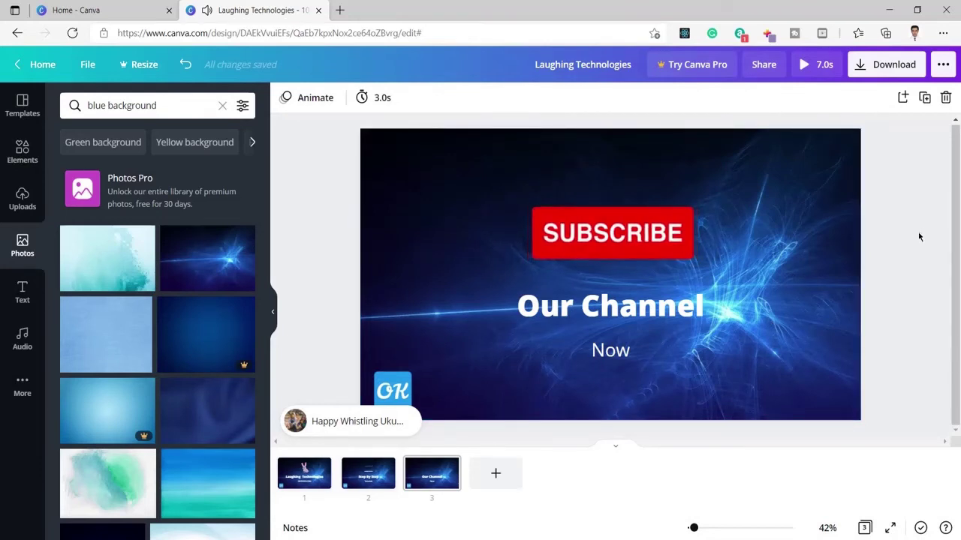
left_click(889, 66)
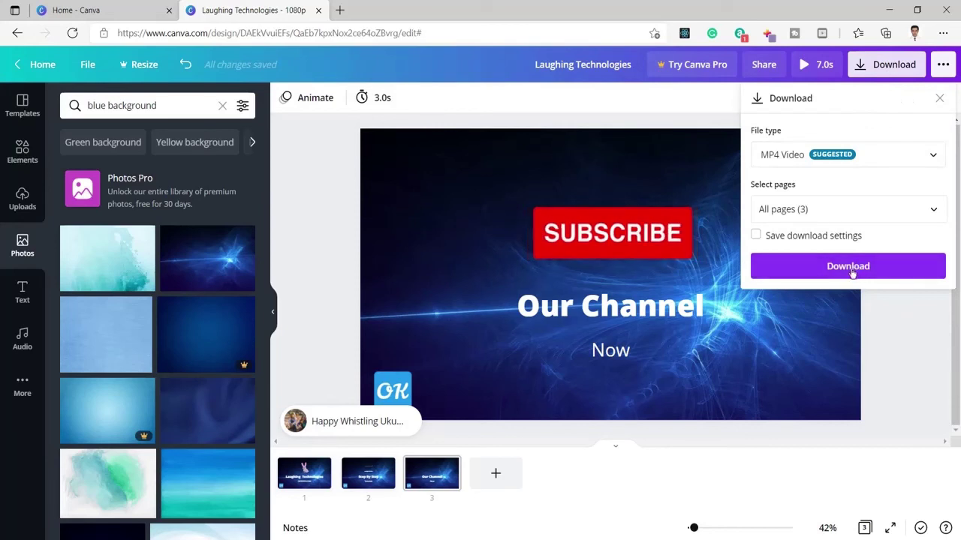
left_click(848, 267)
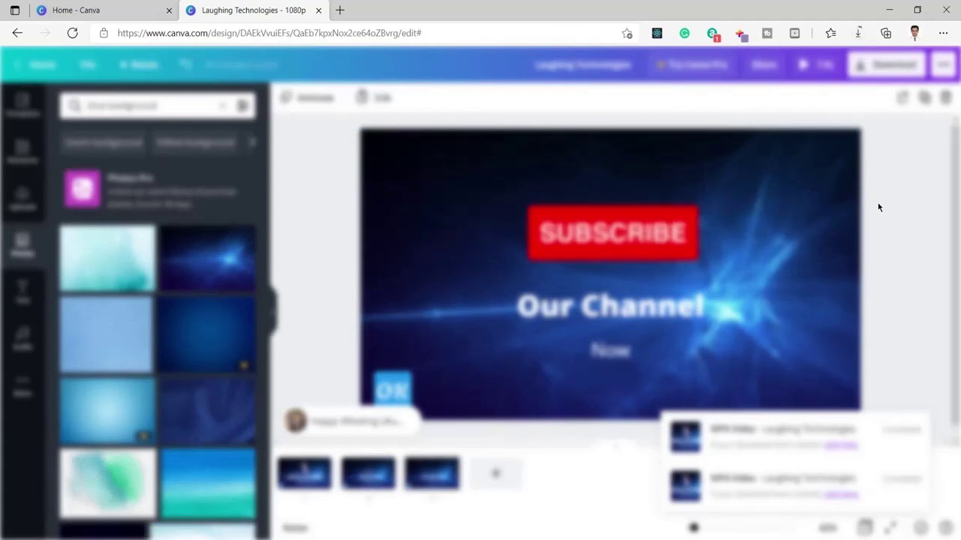
Locate the downloaded Laughing Technologies (3).mp4 in its folder and play it through to the end.
left_click(860, 35)
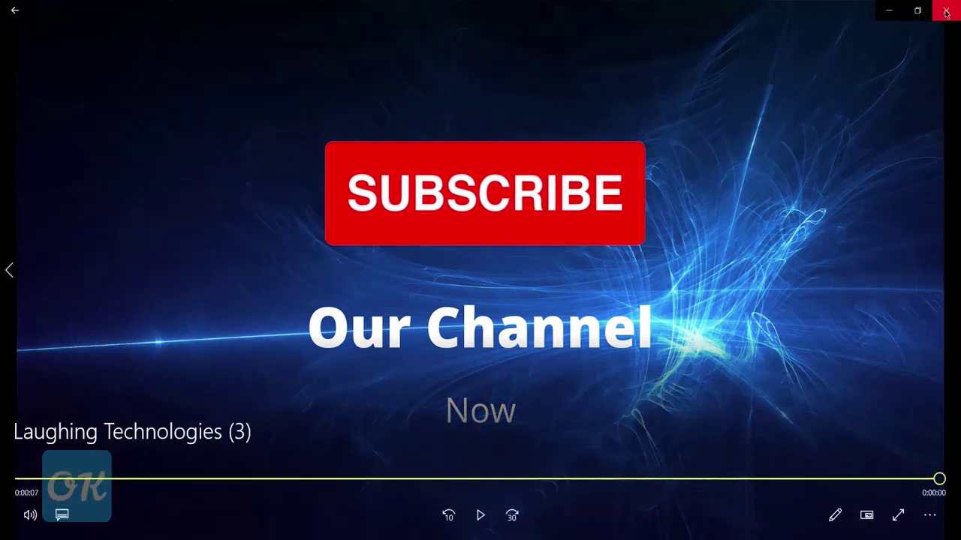
left_click(945, 11)
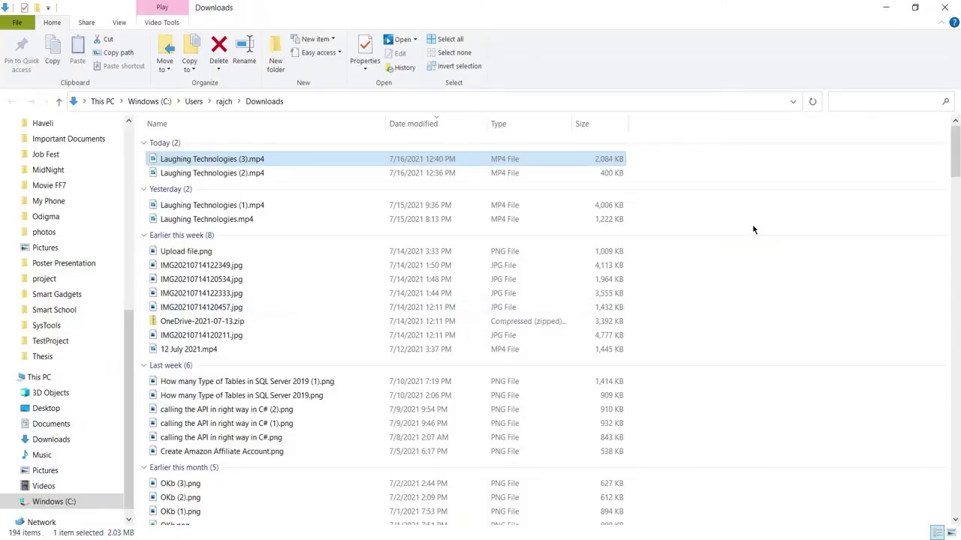
Compare the file sizes of Laughing Technologies (2).mp4 and Laughing Technologies (3).mp4 in the Downloads folder, and return to the design.
left_click(578, 175)
left_click(578, 162)
left_click(578, 171)
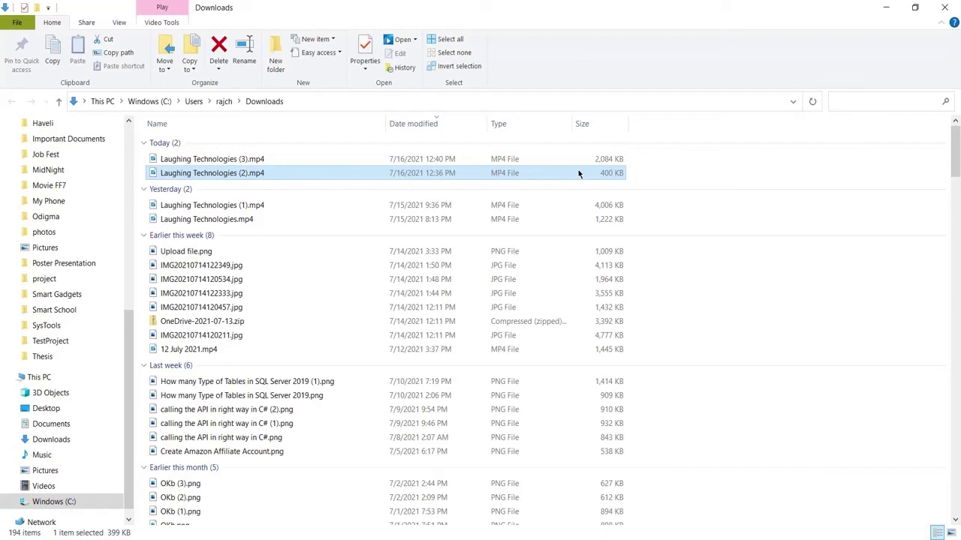
left_click(581, 161)
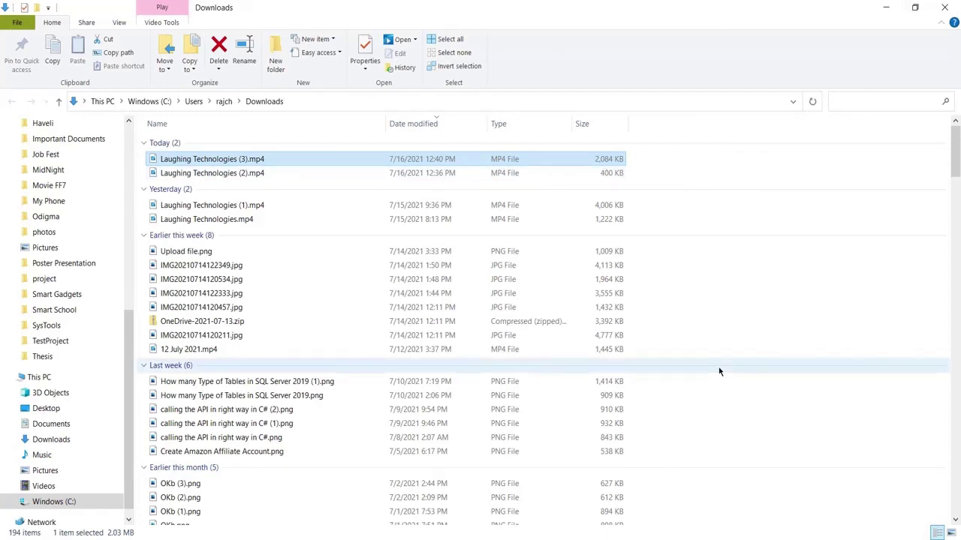
left_click(944, 7)
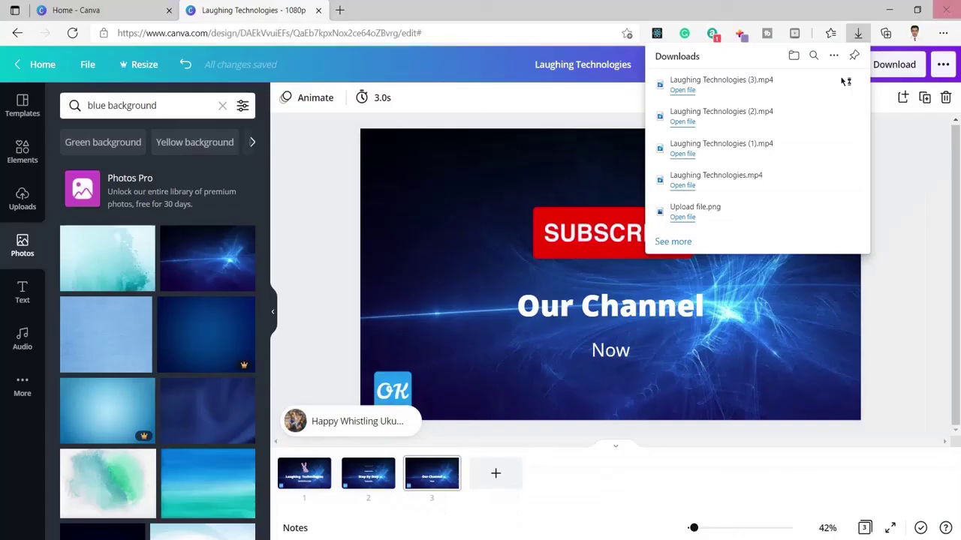
left_click(909, 335)
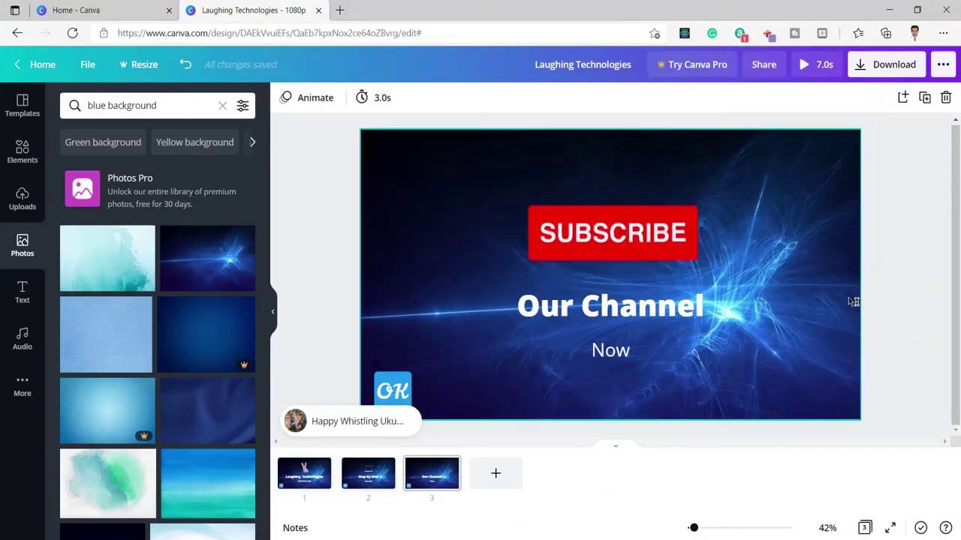